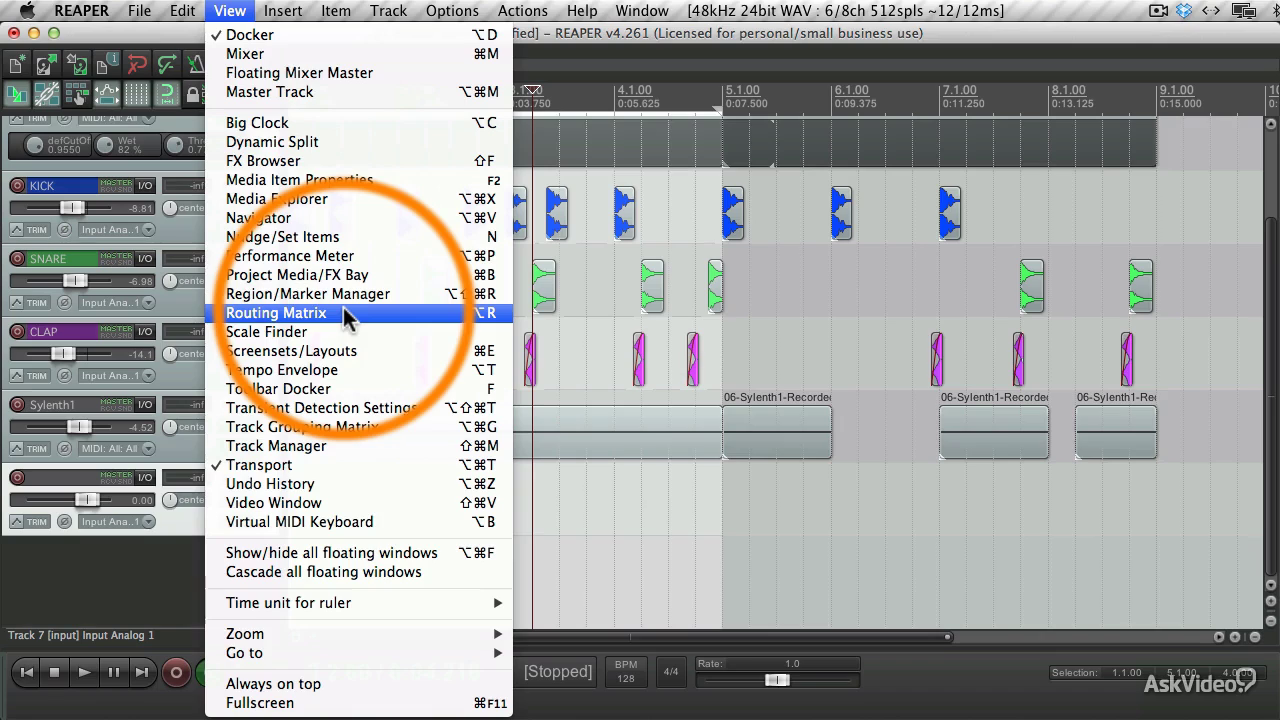
Open the Routing Matrix and hide the master and the tracks as sources.
{"action": "left_click", "coordinate": [343, 310]}
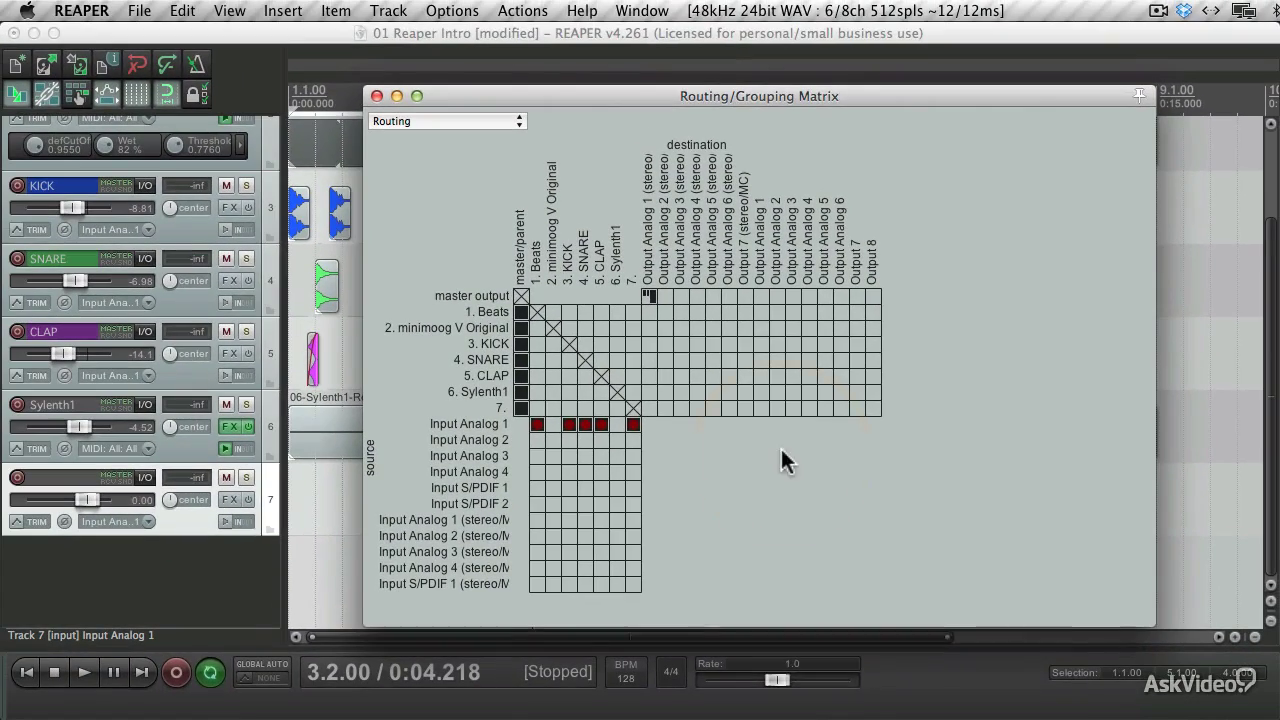
{"action": "right_click", "coordinate": [781, 449]}
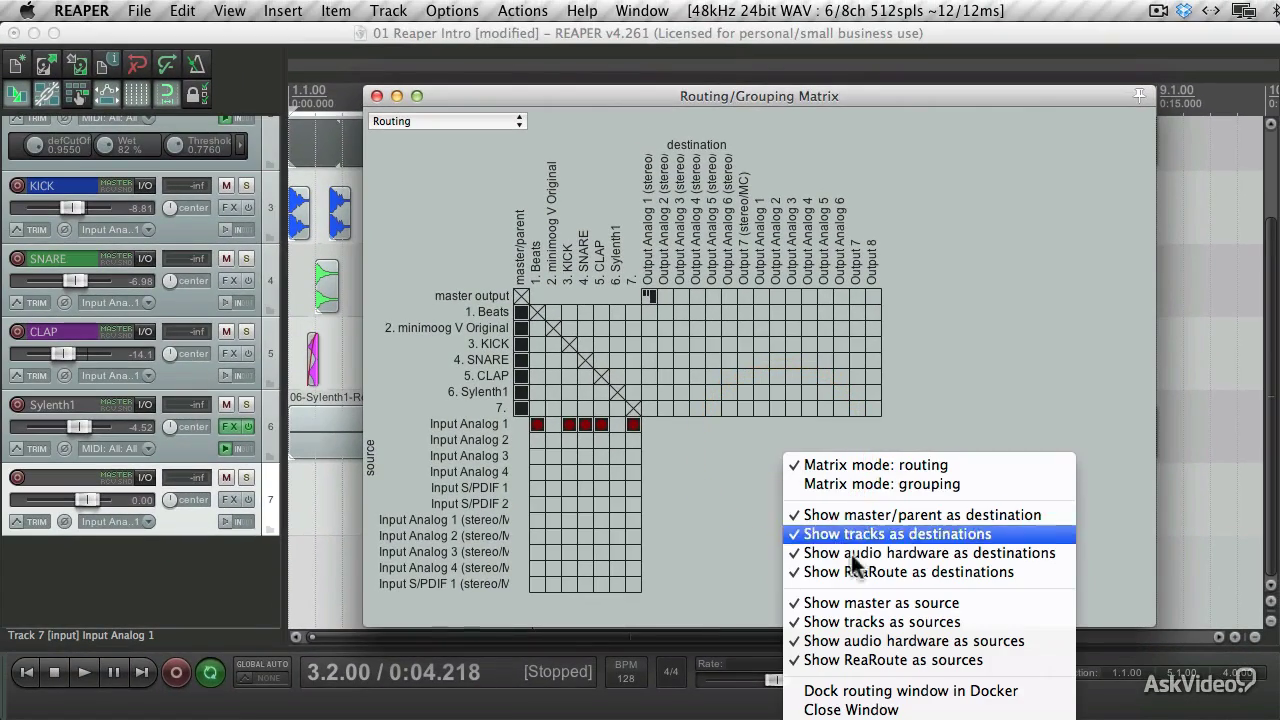
{"action": "left_click", "coordinate": [882, 603]}
{"action": "right_click", "coordinate": [806, 478]}
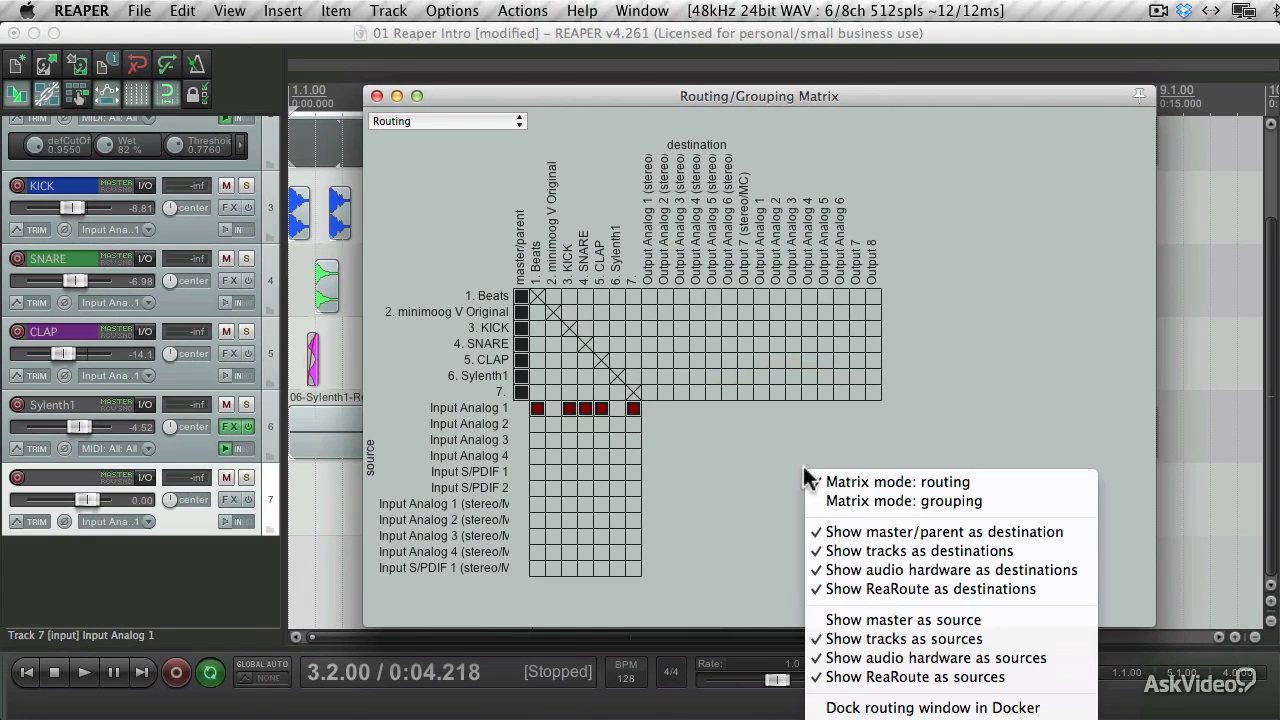
{"action": "left_click", "coordinate": [885, 638]}
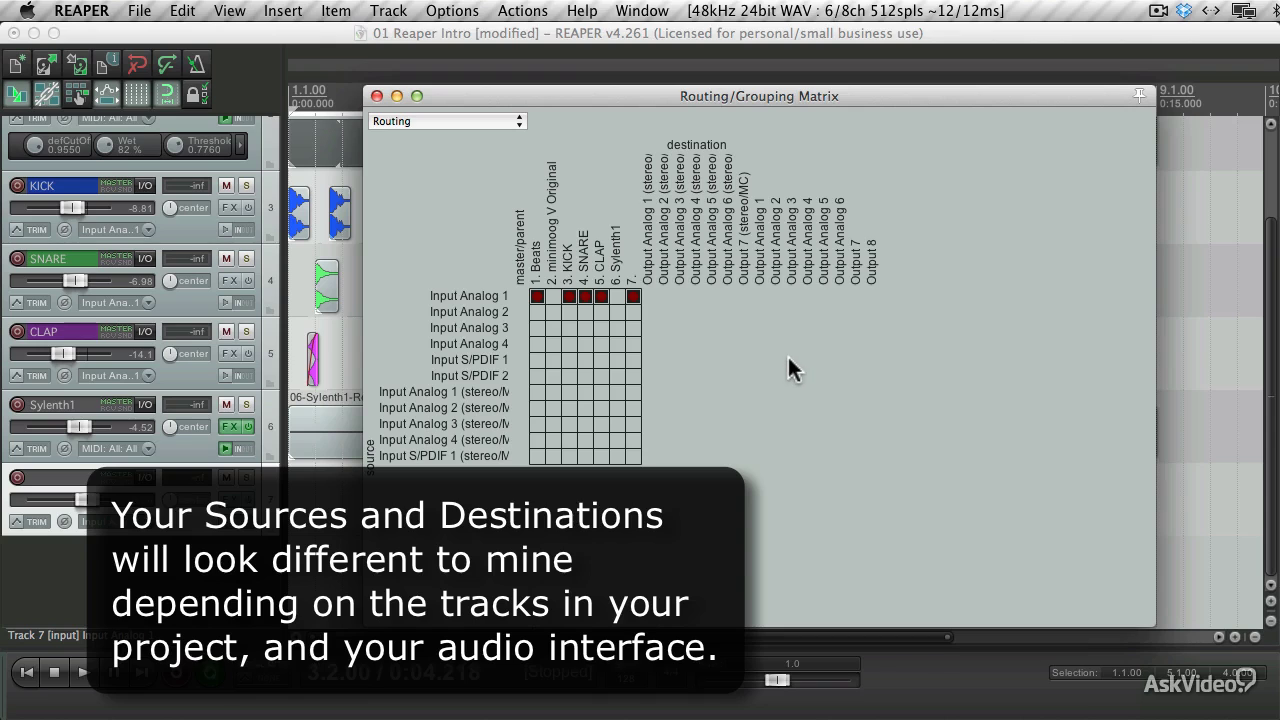
Show the master and the tracks as sources in the routing matrix again.
{"action": "right_click", "coordinate": [740, 328]}
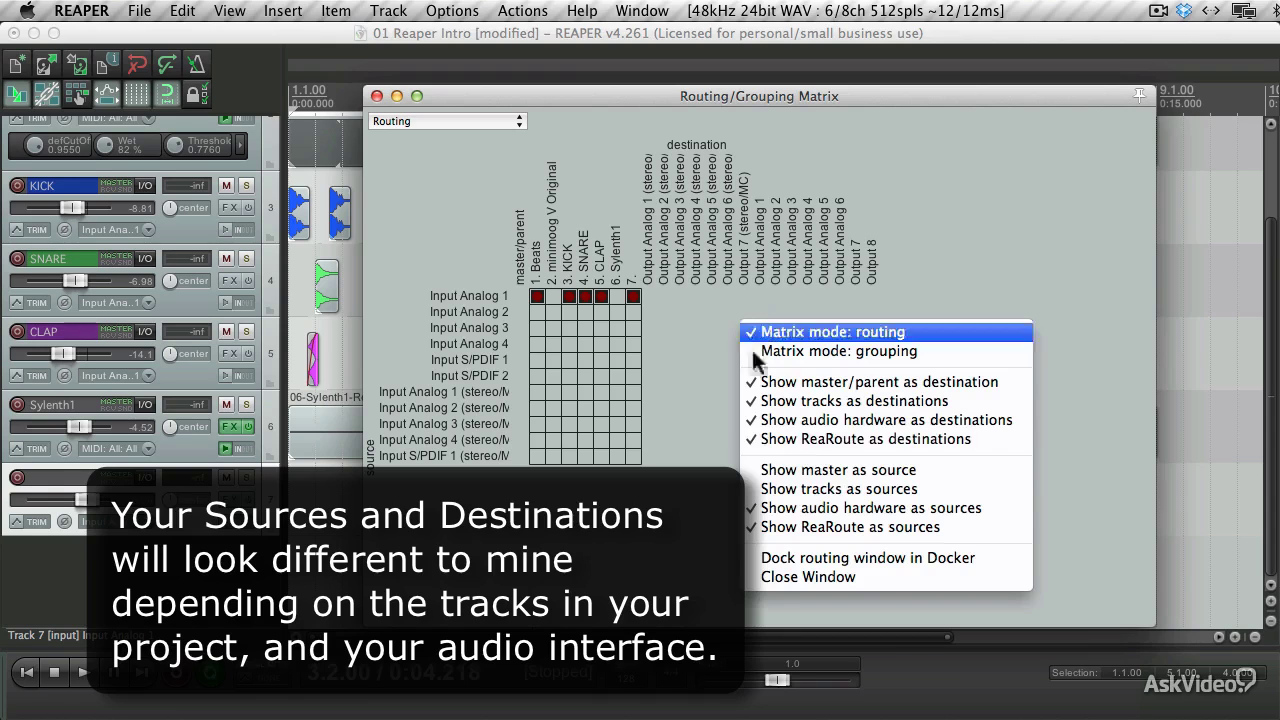
{"action": "left_click", "coordinate": [814, 465]}
{"action": "right_click", "coordinate": [760, 368]}
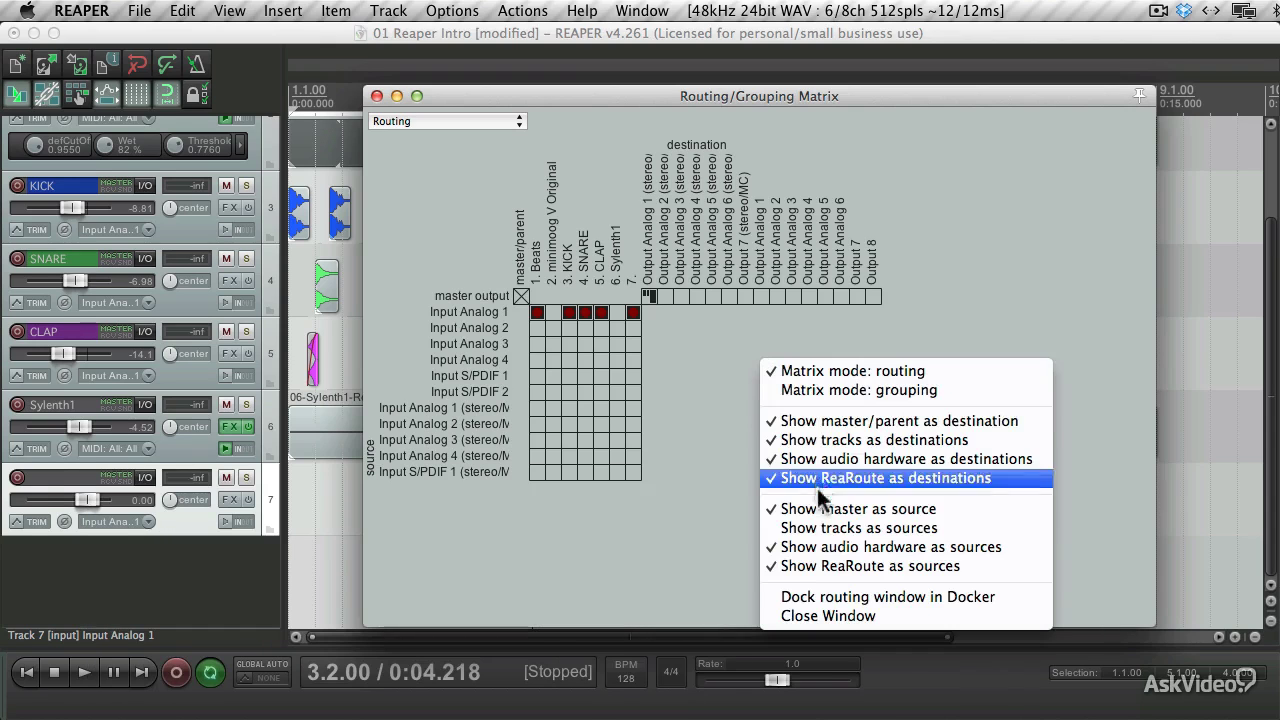
{"action": "left_click", "coordinate": [820, 526]}
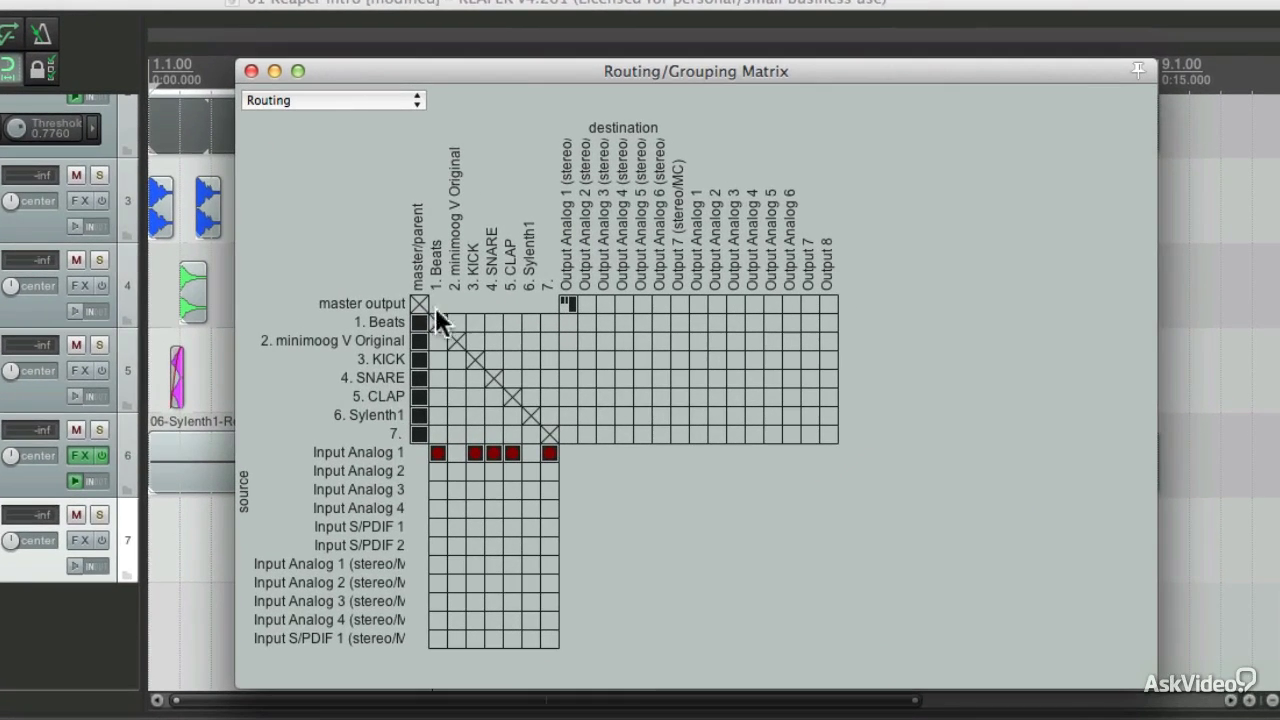
{"action": "left_click", "coordinate": [482, 298]}
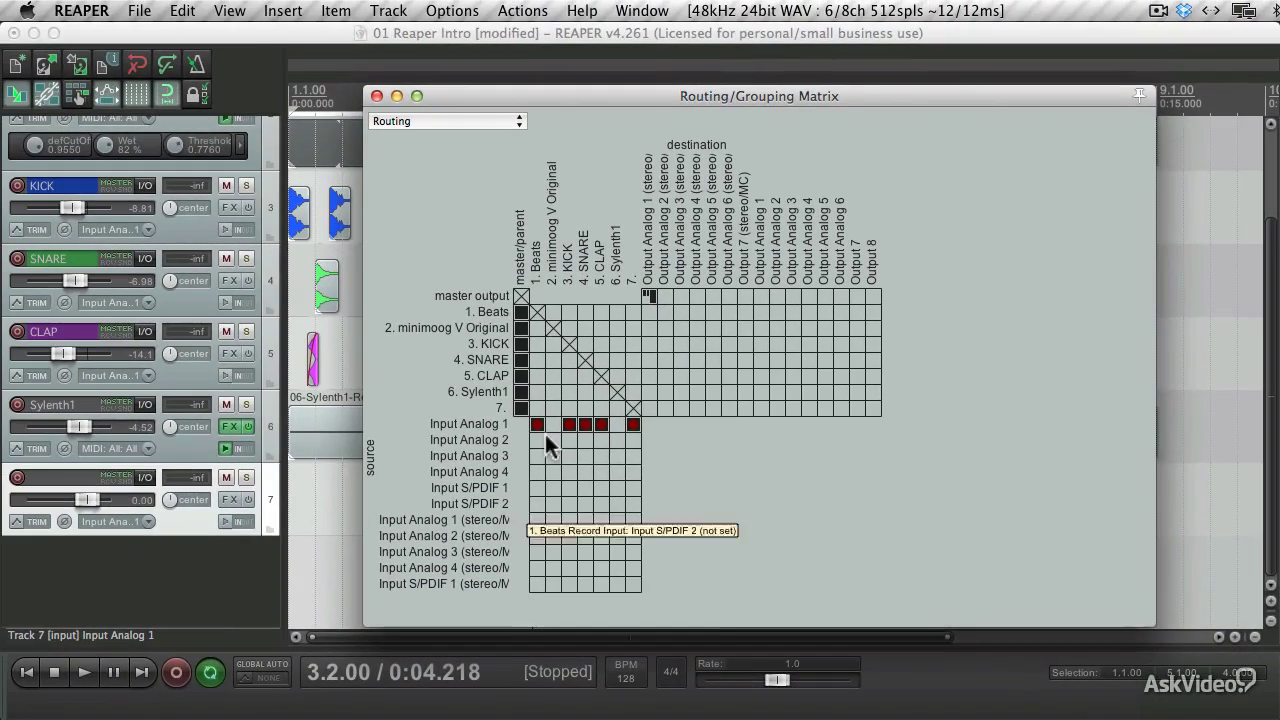
Open the input channel name mapping from the audio preferences, leaving input channel name aliasing enabled.
{"action": "left_click", "coordinate": [90, 10]}
{"action": "left_click", "coordinate": [102, 67]}
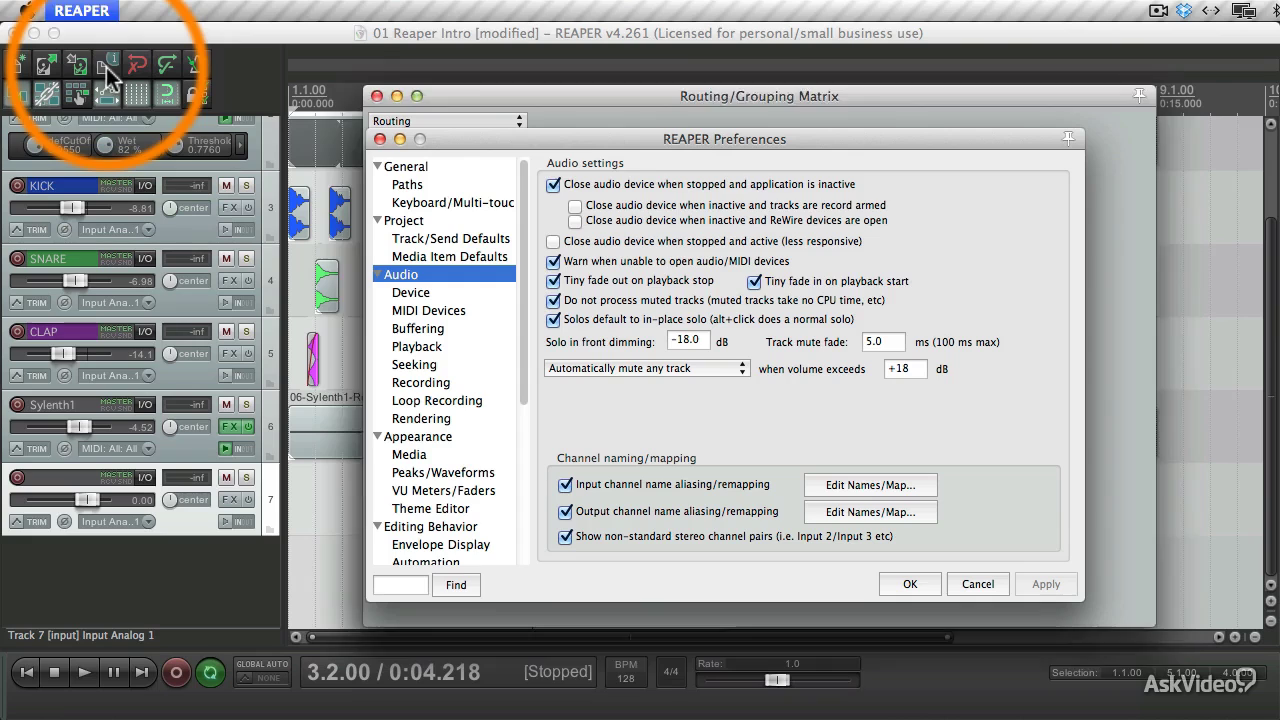
{"action": "left_click", "coordinate": [565, 485]}
{"action": "left_click", "coordinate": [565, 485]}
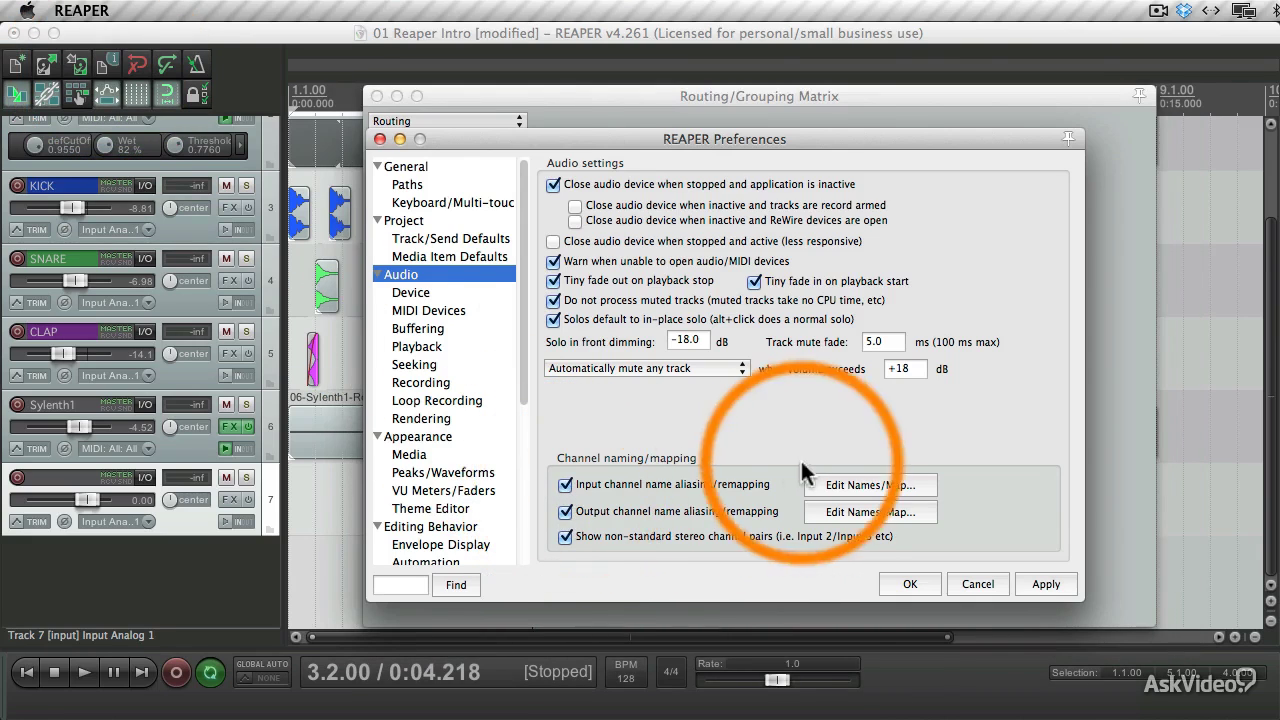
{"action": "left_click", "coordinate": [851, 487]}
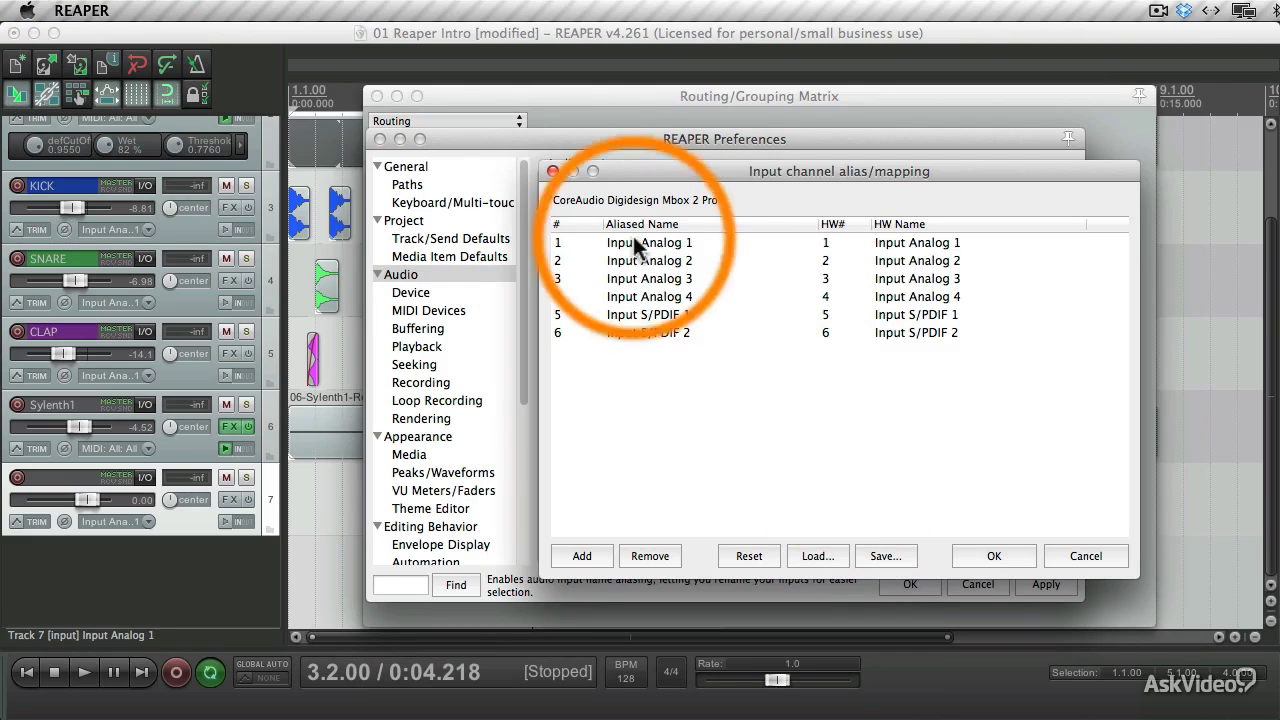
Give the Input Analog 1 channel the alias "Input 1" and apply the preferences.
{"action": "left_click", "coordinate": [676, 240]}
{"action": "double_click", "coordinate": [676, 242]}
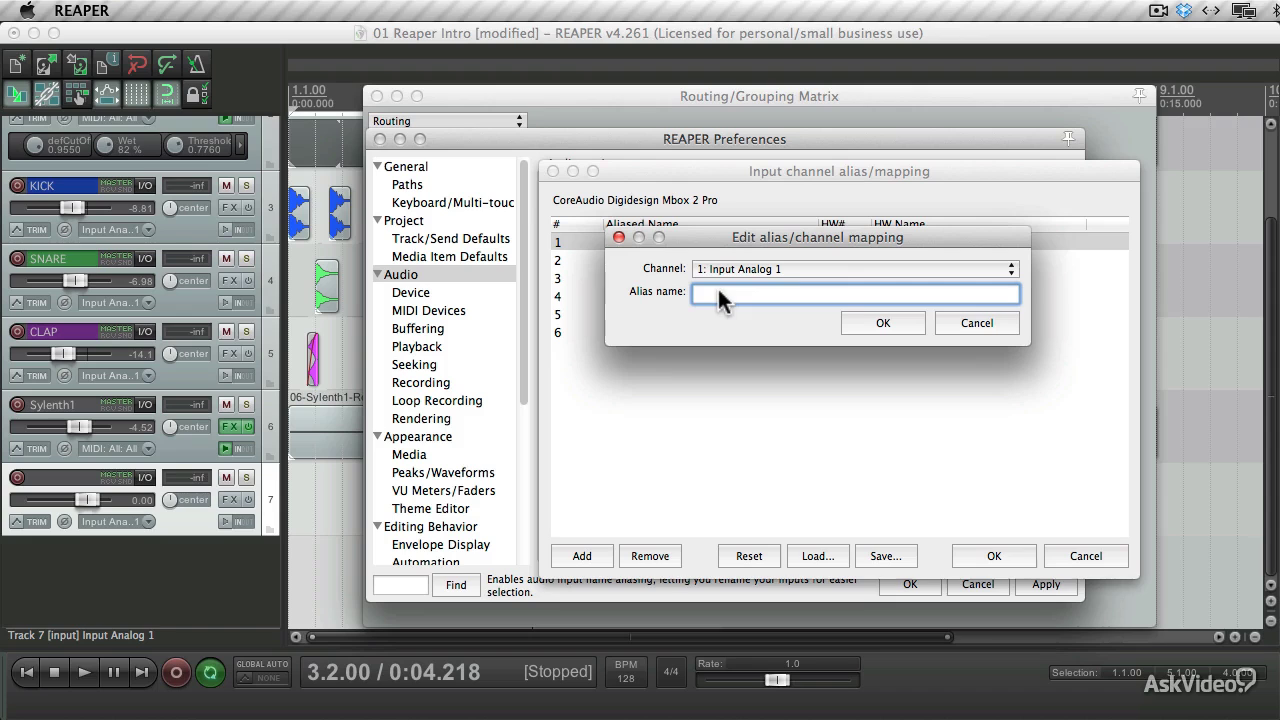
{"action": "type", "text": "Input 1"}
{"action": "left_click", "coordinate": [883, 323]}
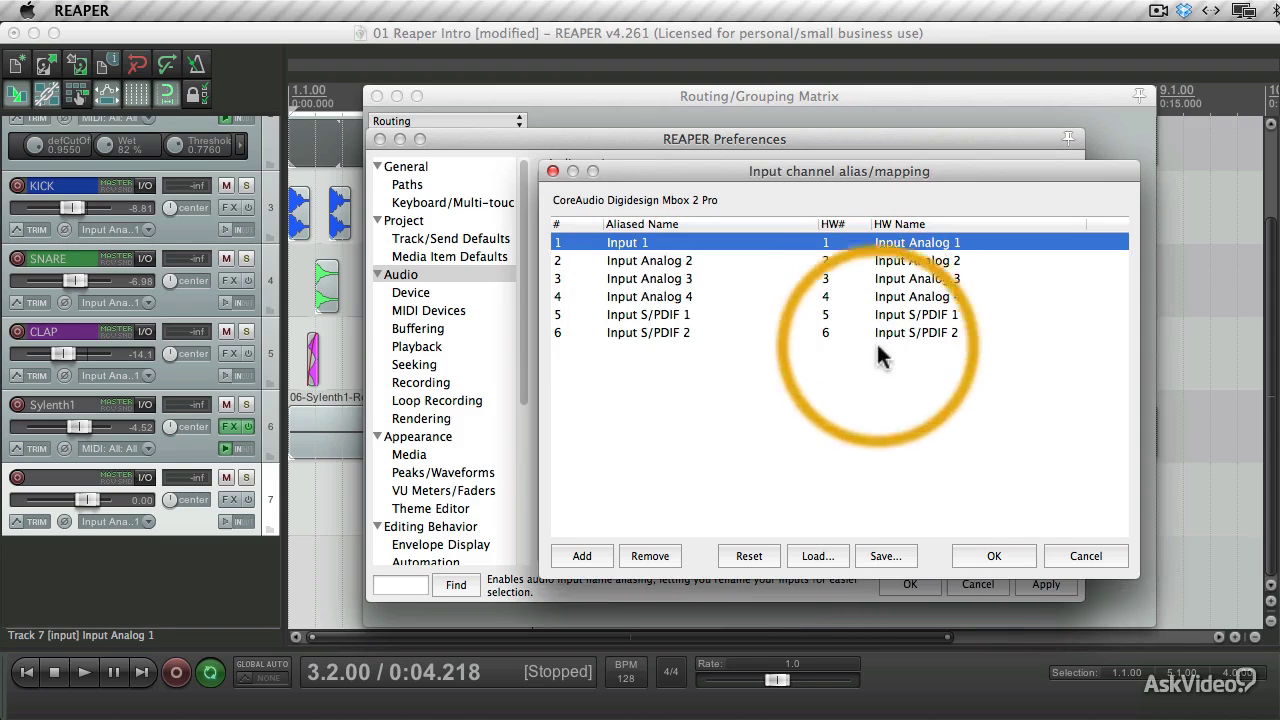
{"action": "left_click", "coordinate": [993, 557]}
{"action": "left_click", "coordinate": [1042, 584]}
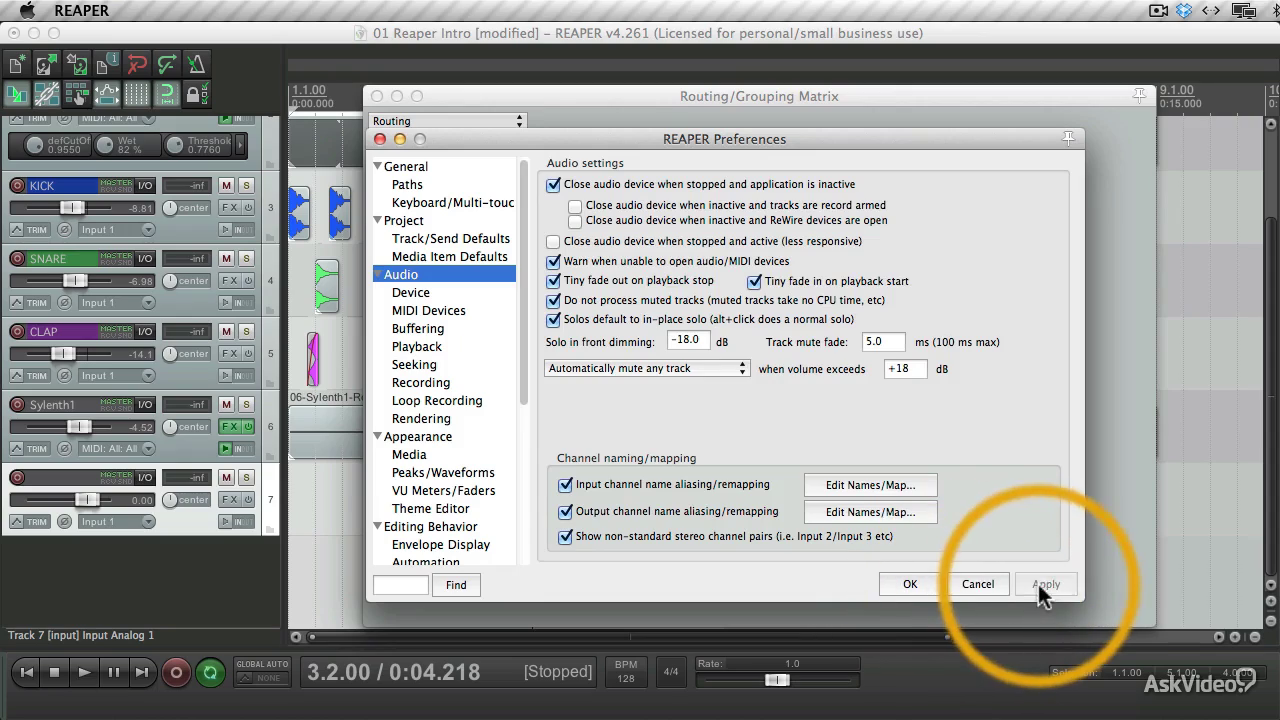
{"action": "left_click", "coordinate": [905, 584]}
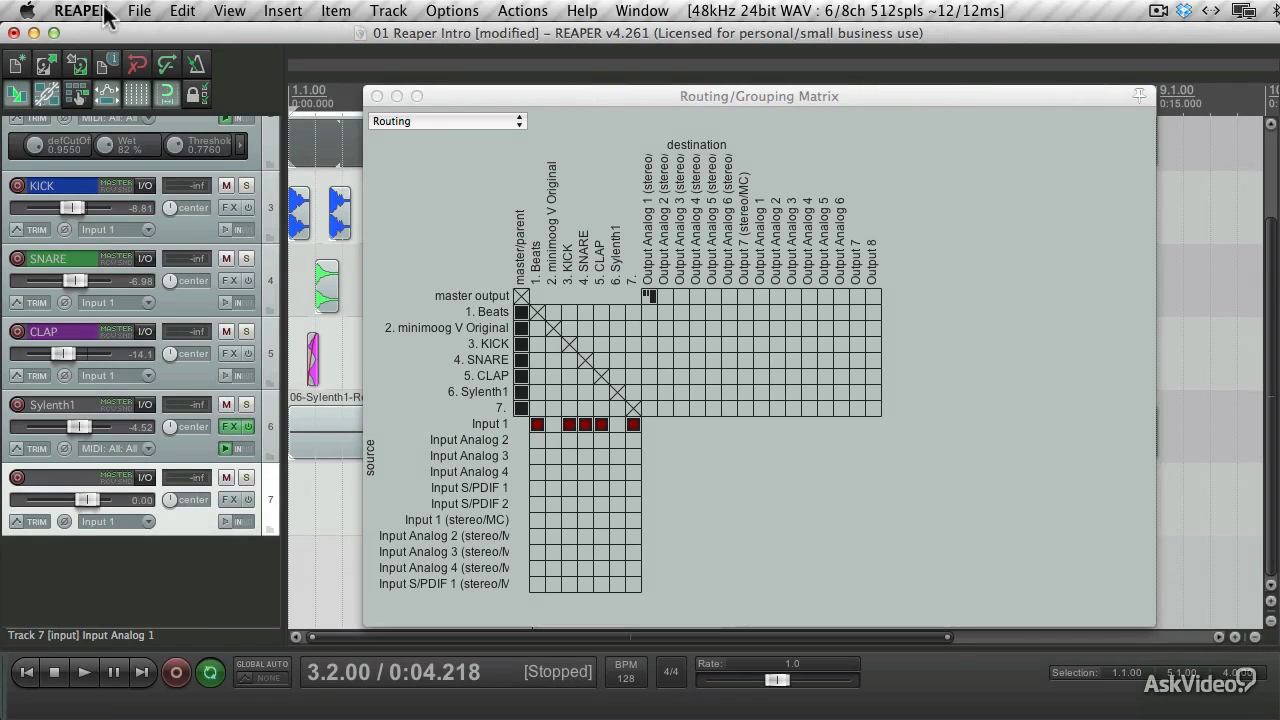
Reopen the input channel name mapping, set the first channel's alias back to "Input Analog 1" and apply the preferences.
{"action": "left_click", "coordinate": [108, 14]}
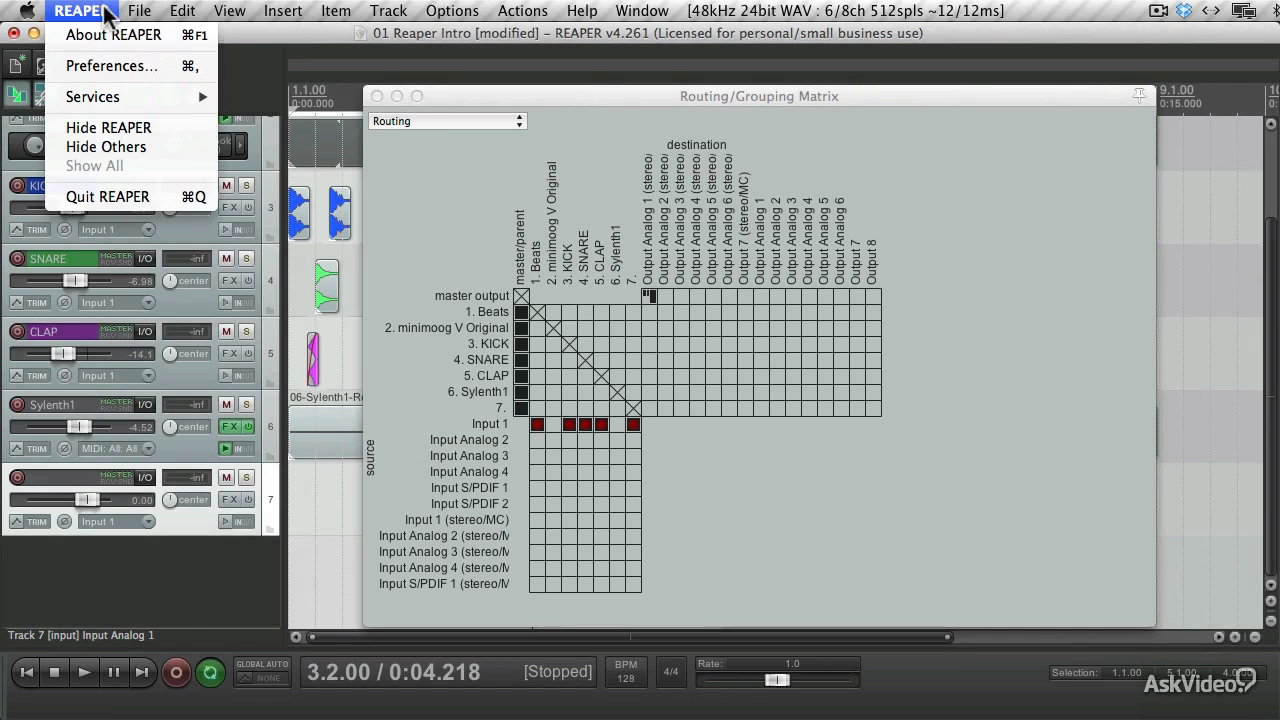
{"action": "left_click", "coordinate": [114, 63]}
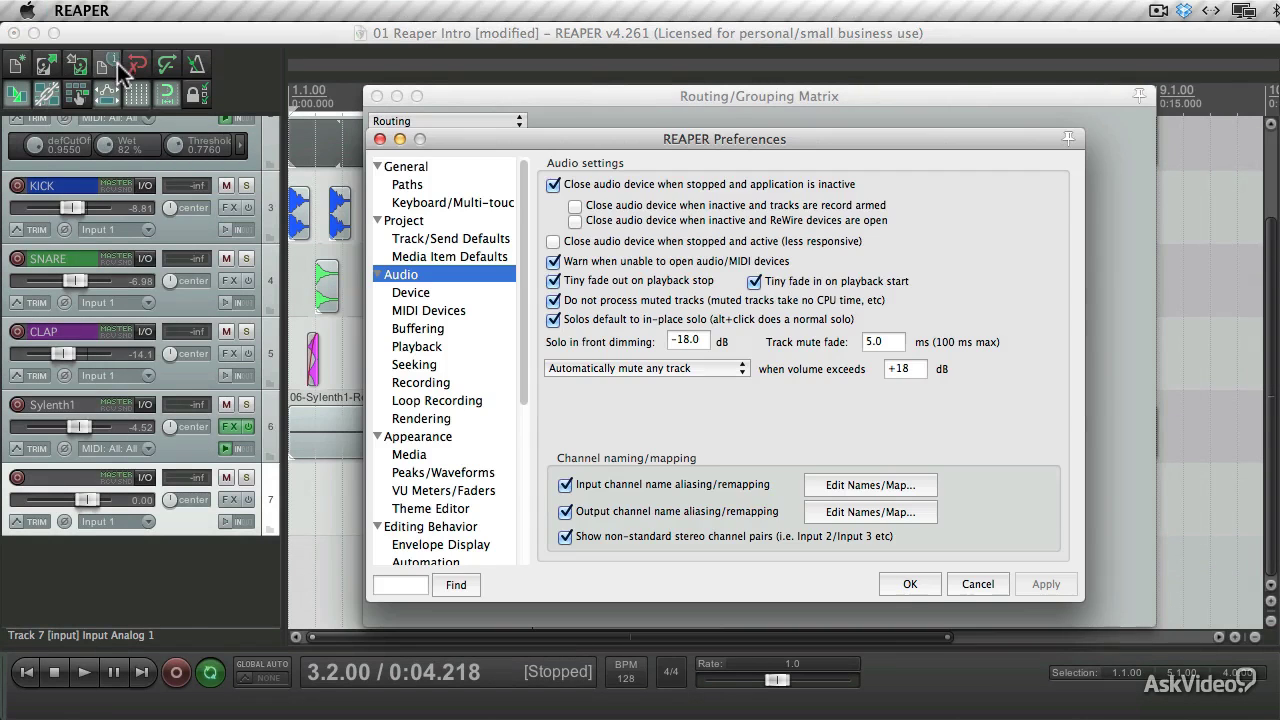
{"action": "left_click", "coordinate": [566, 486]}
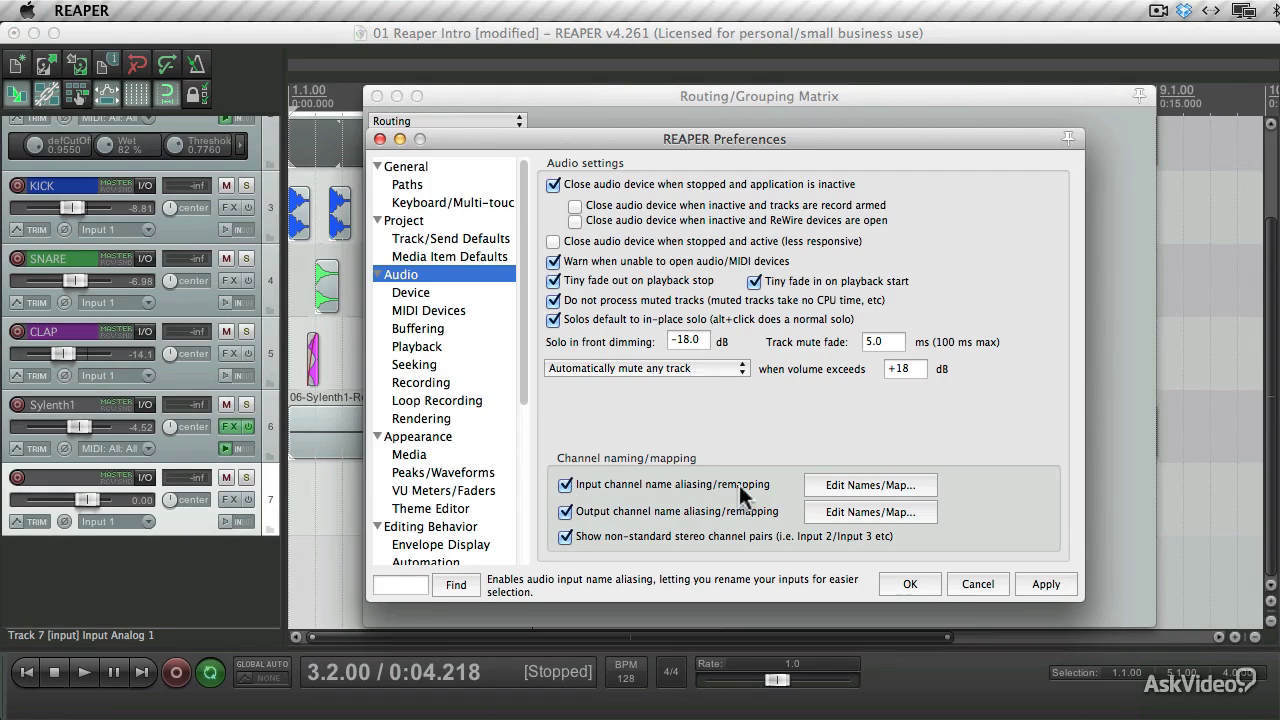
{"action": "left_click", "coordinate": [832, 487]}
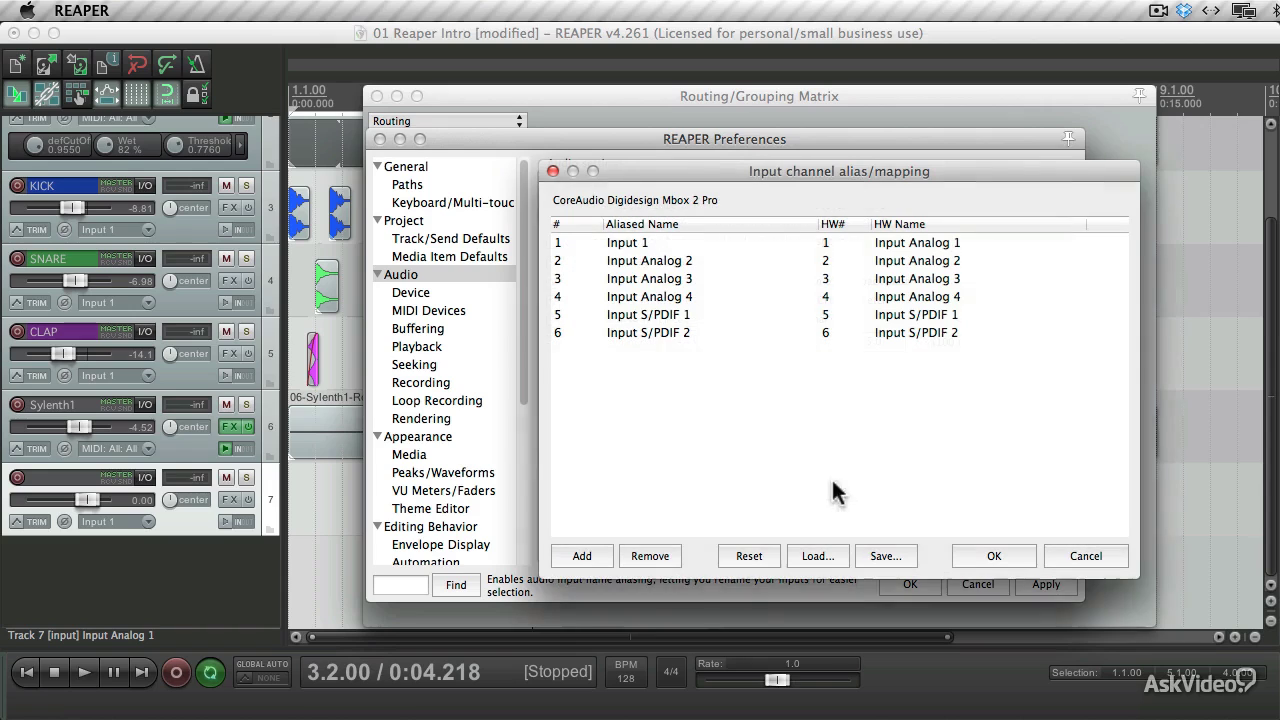
{"action": "double_click", "coordinate": [622, 243]}
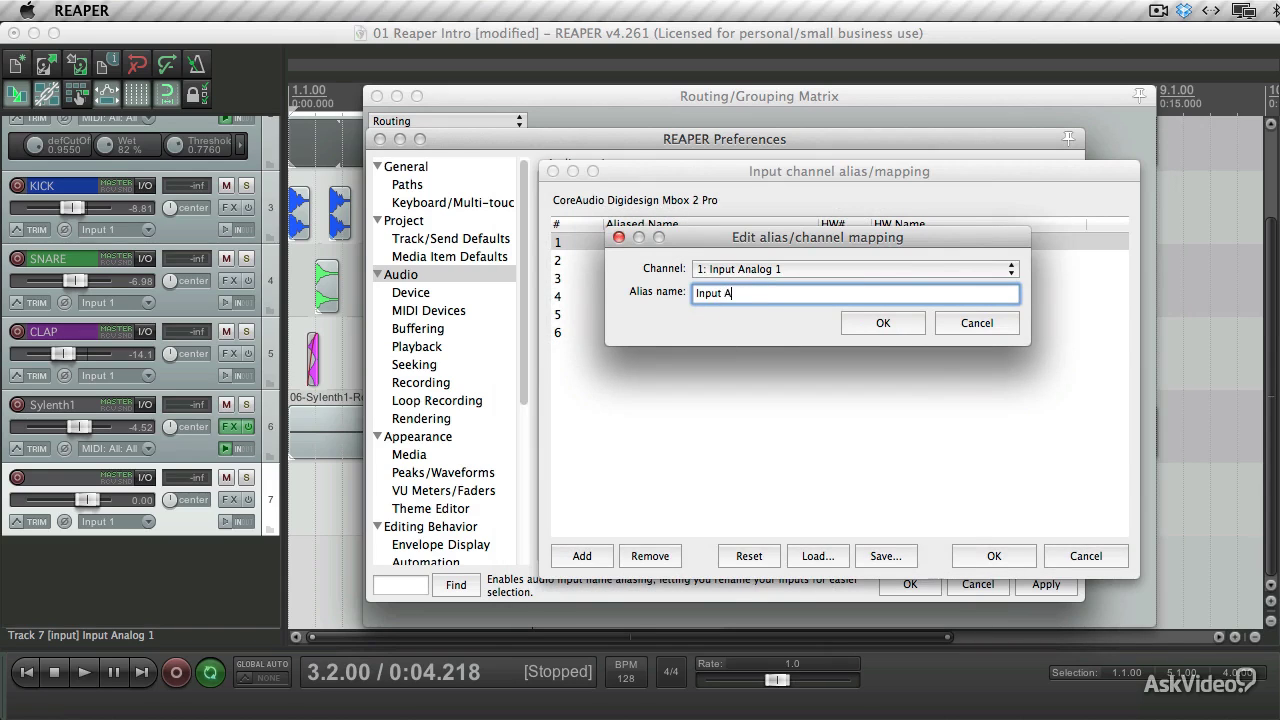
{"action": "type", "text": "Input Analog 1"}
{"action": "left_click", "coordinate": [868, 325]}
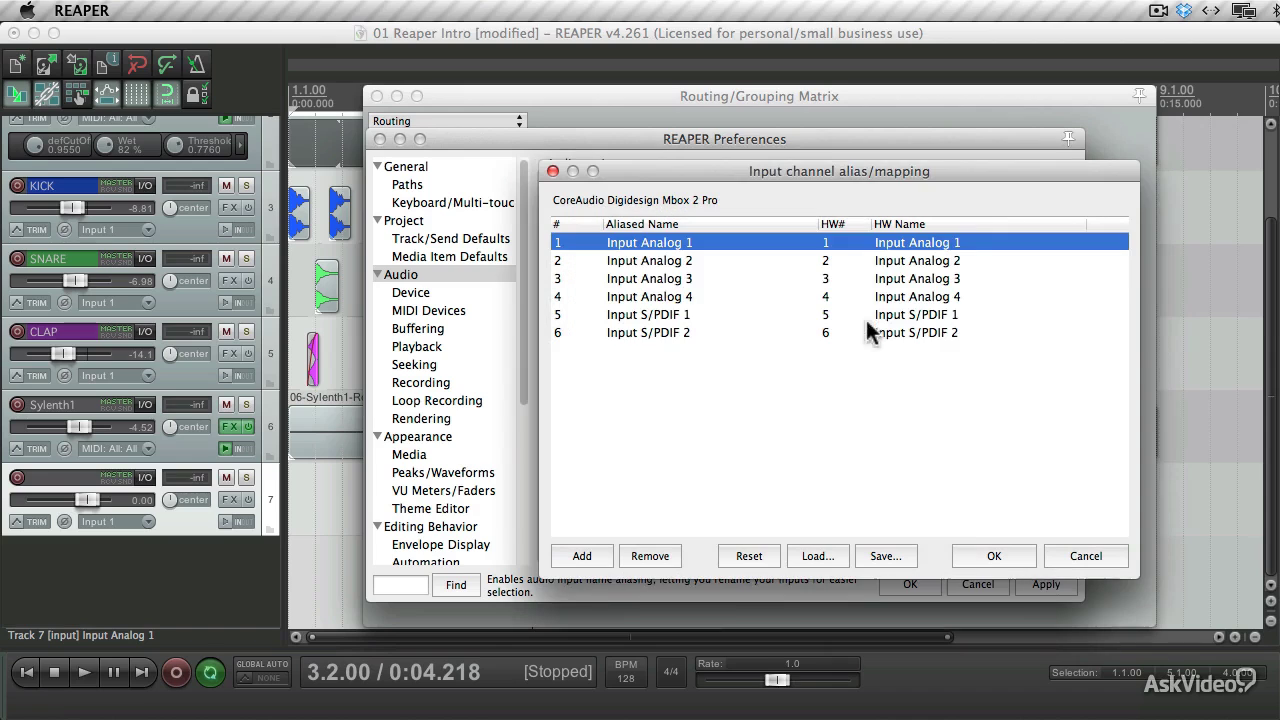
{"action": "left_click", "coordinate": [998, 556]}
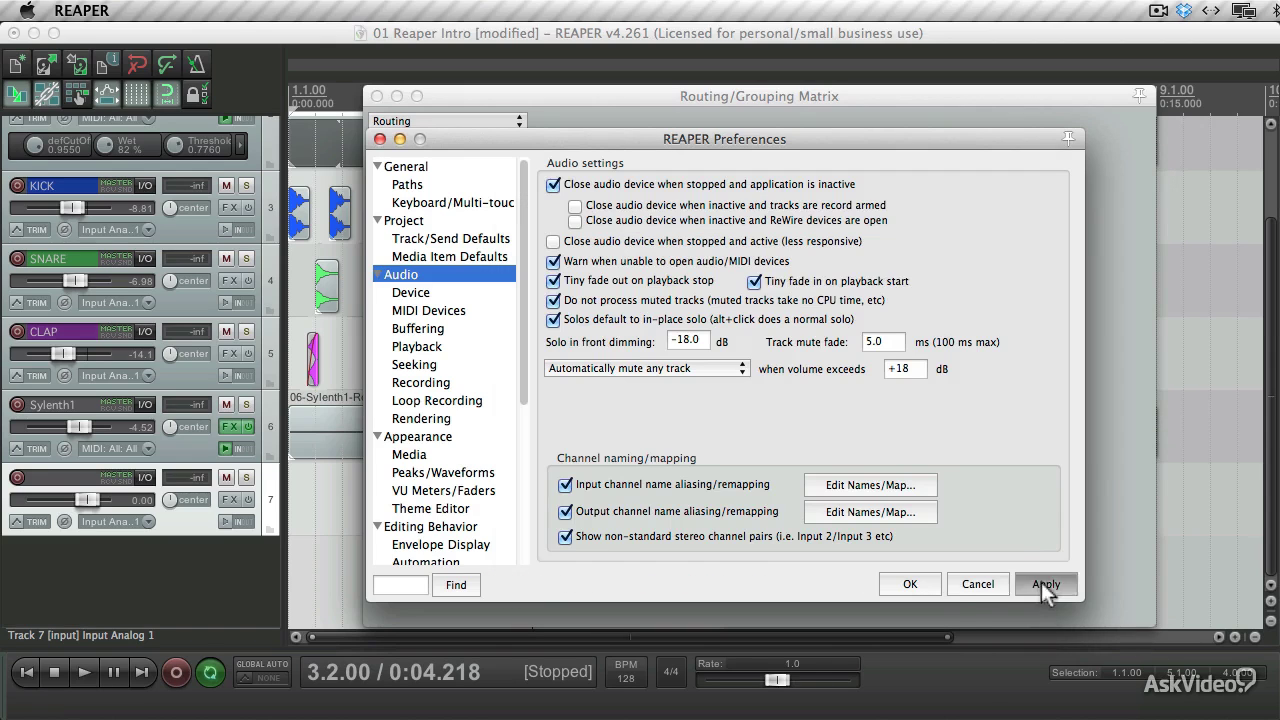
{"action": "left_click", "coordinate": [936, 585]}
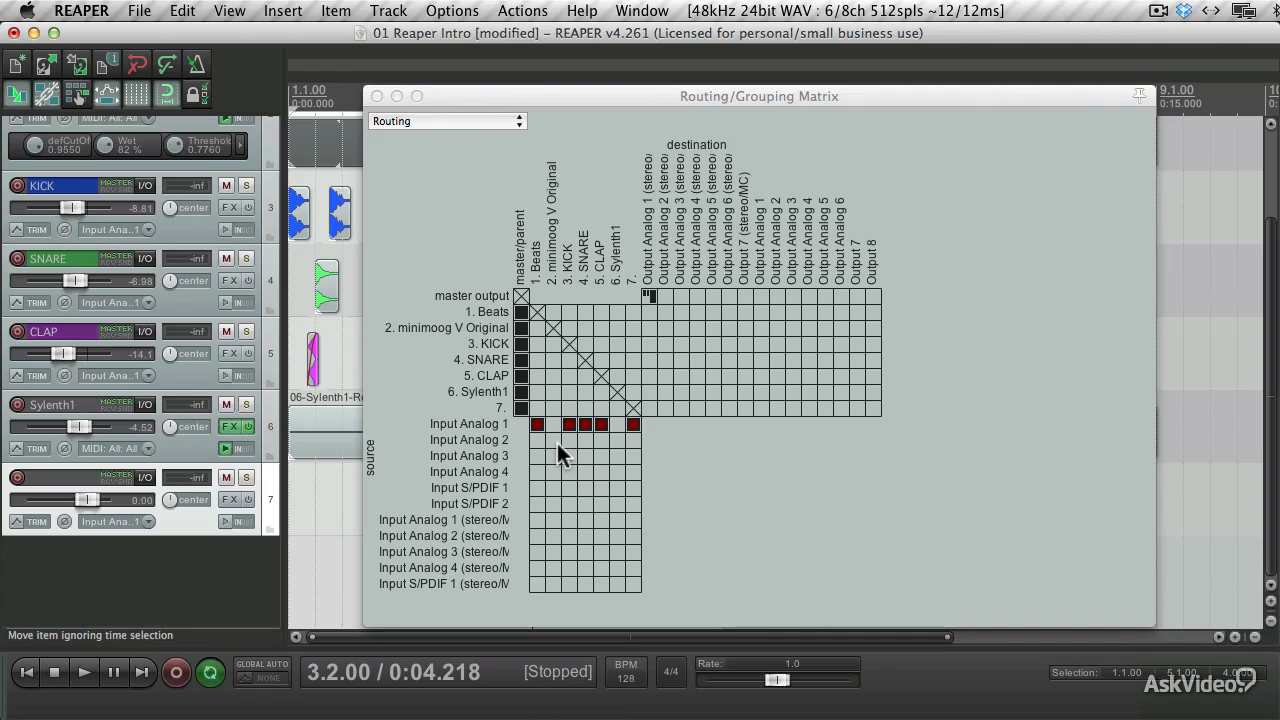
During playback, disconnect and reconnect the master output's routing to Output Analog 1 (stereo), and stop playback.
{"action": "left_click", "coordinate": [327, 504]}
{"action": "key", "text": "space"}
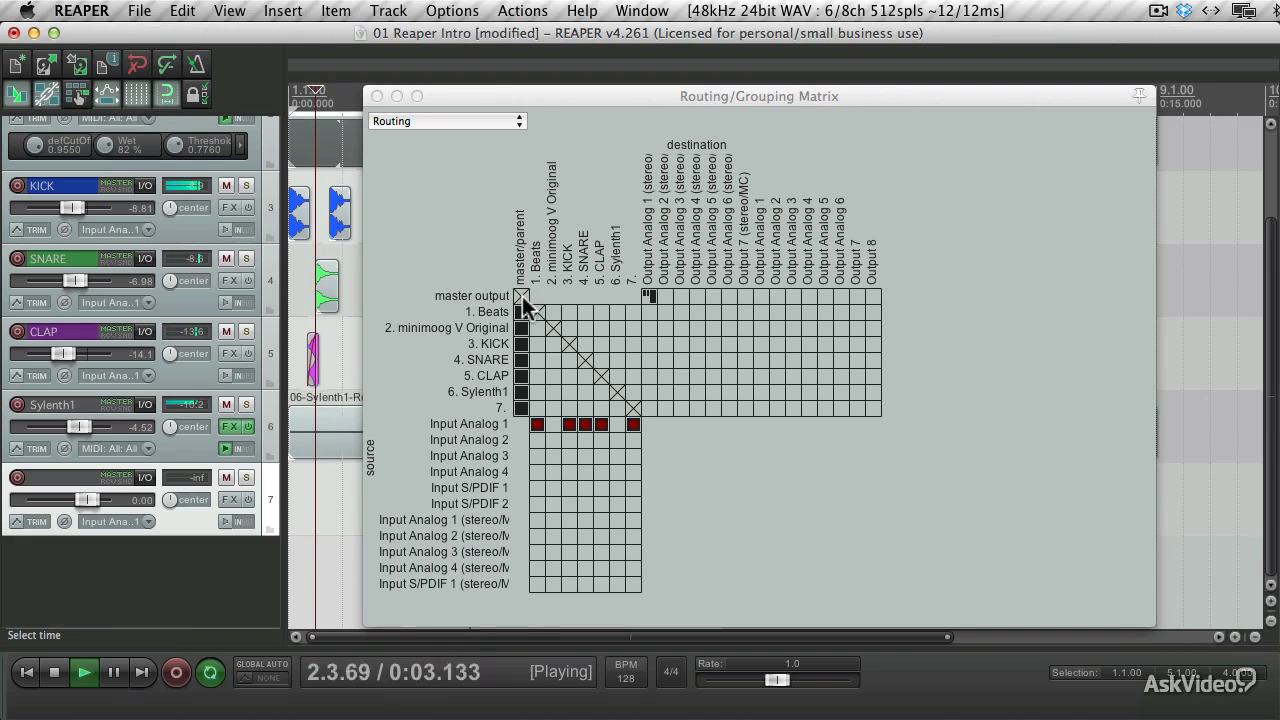
{"action": "left_click", "coordinate": [649, 295]}
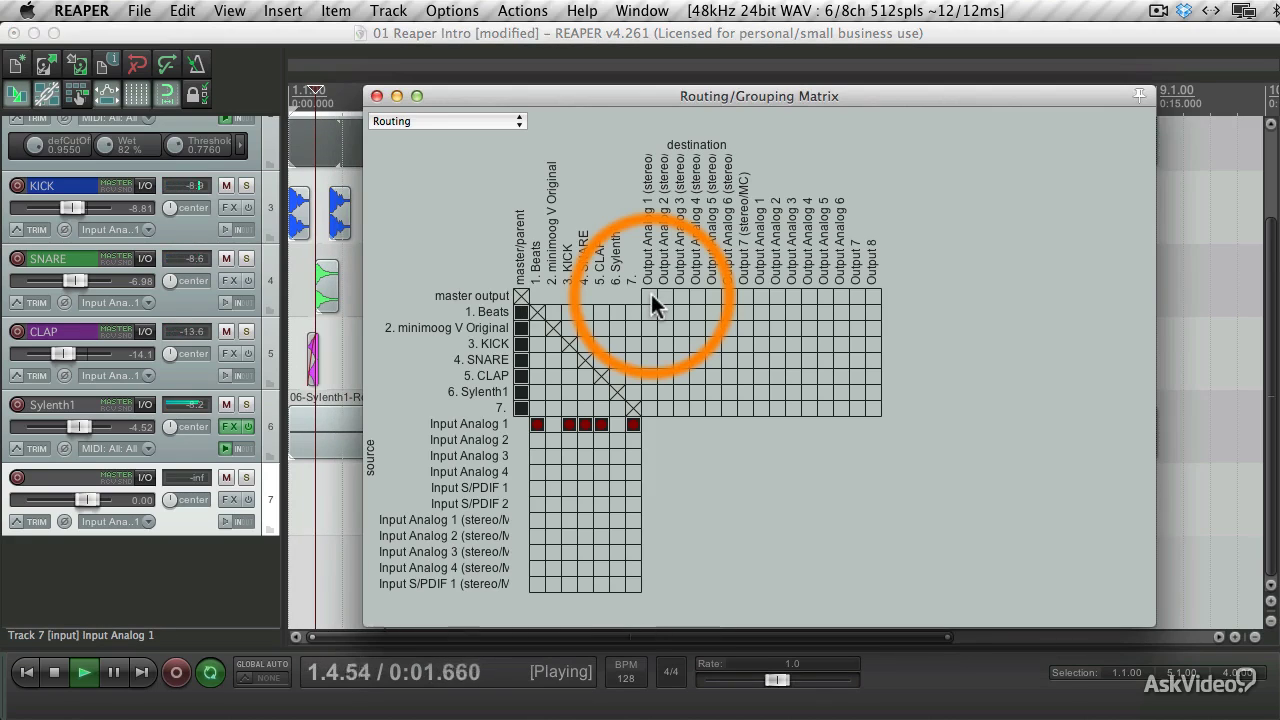
{"action": "left_click", "coordinate": [649, 296]}
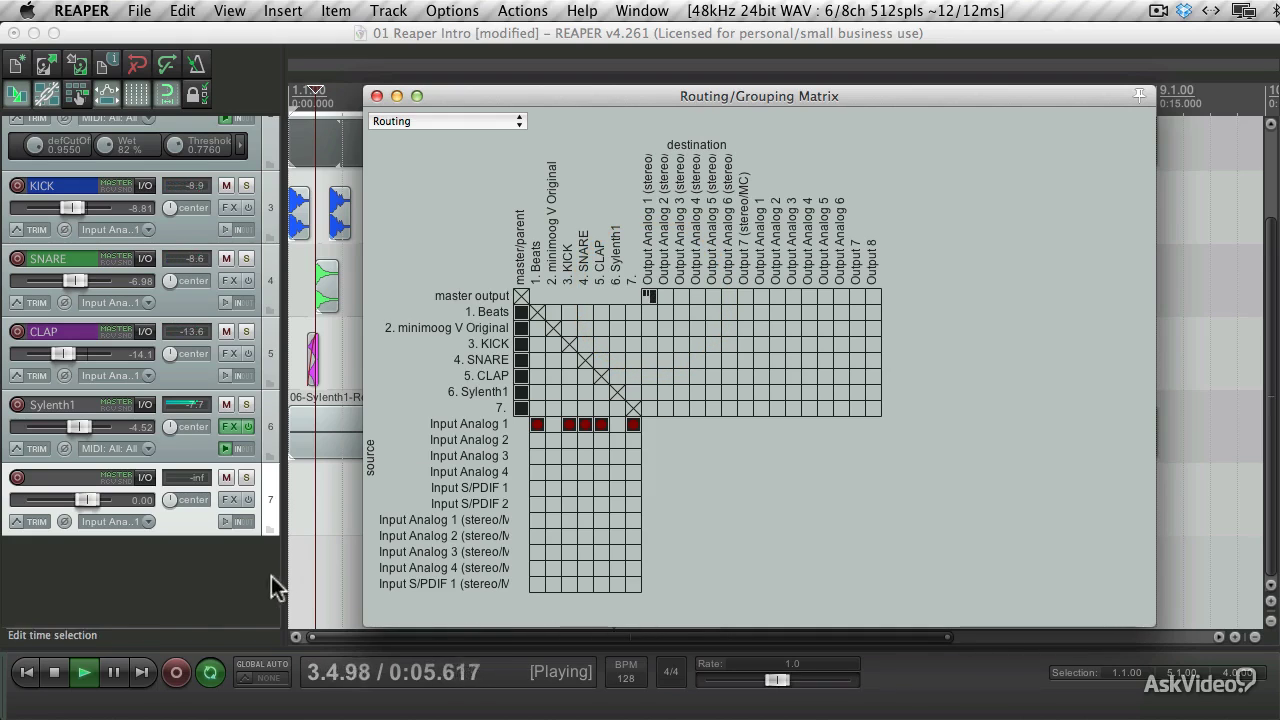
{"action": "left_click", "coordinate": [55, 672]}
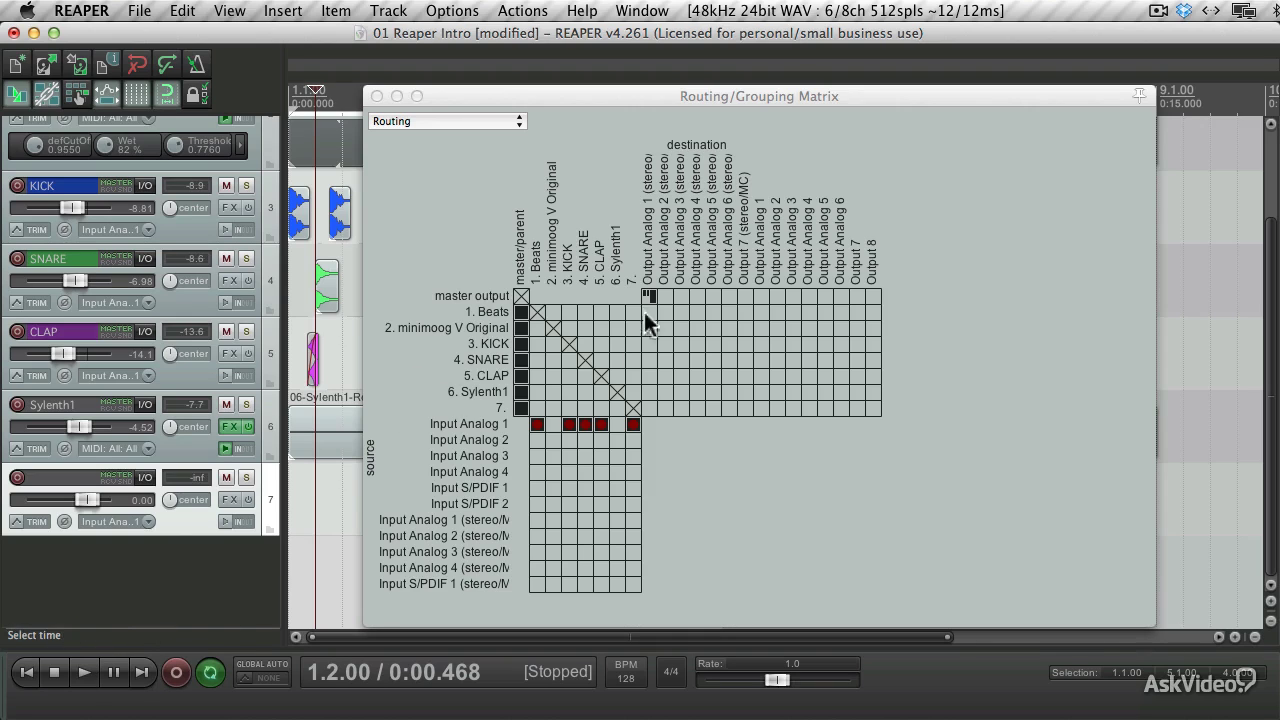
Route the master output and the KICK, SNARE and CLAP tracks to Output Analog 3 (stereo).
{"action": "left_click", "coordinate": [680, 294]}
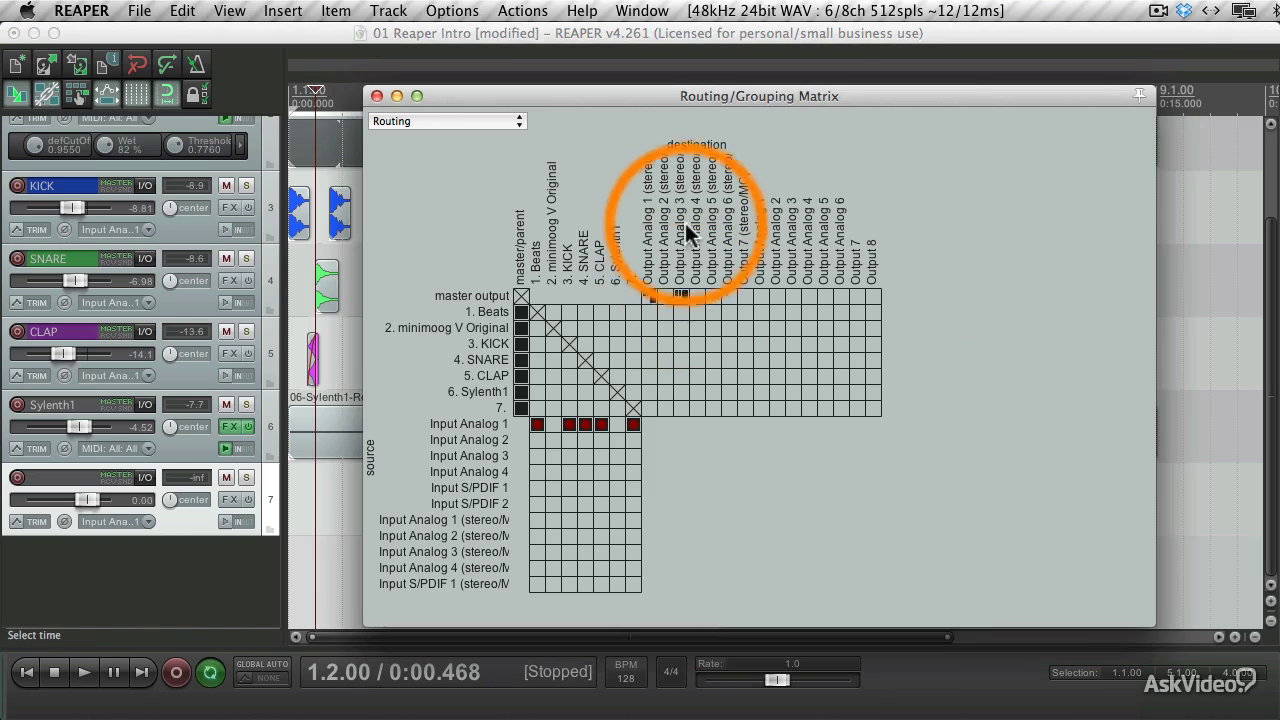
{"action": "left_click", "coordinate": [684, 338]}
{"action": "left_click", "coordinate": [683, 359]}
{"action": "left_click", "coordinate": [683, 377]}
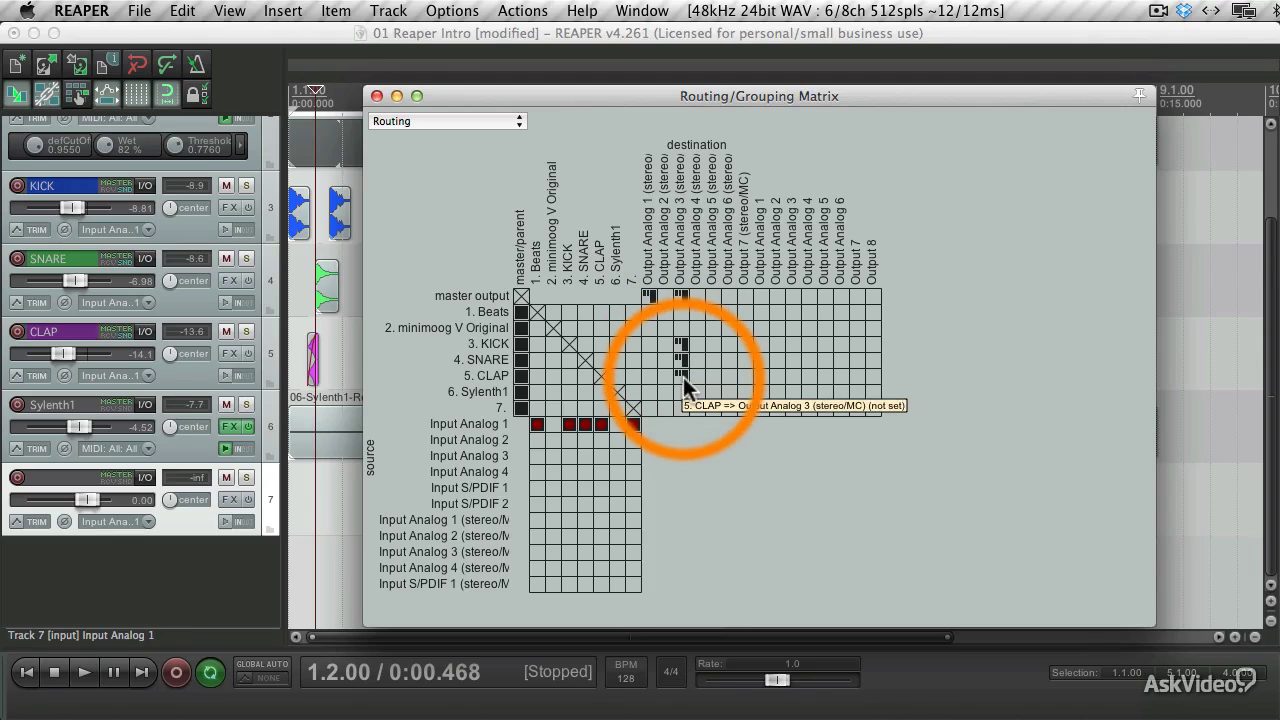
Play the project to audition the main and headphone mixes, and stop playback.
{"action": "left_click", "coordinate": [320, 491]}
{"action": "key", "text": "space"}
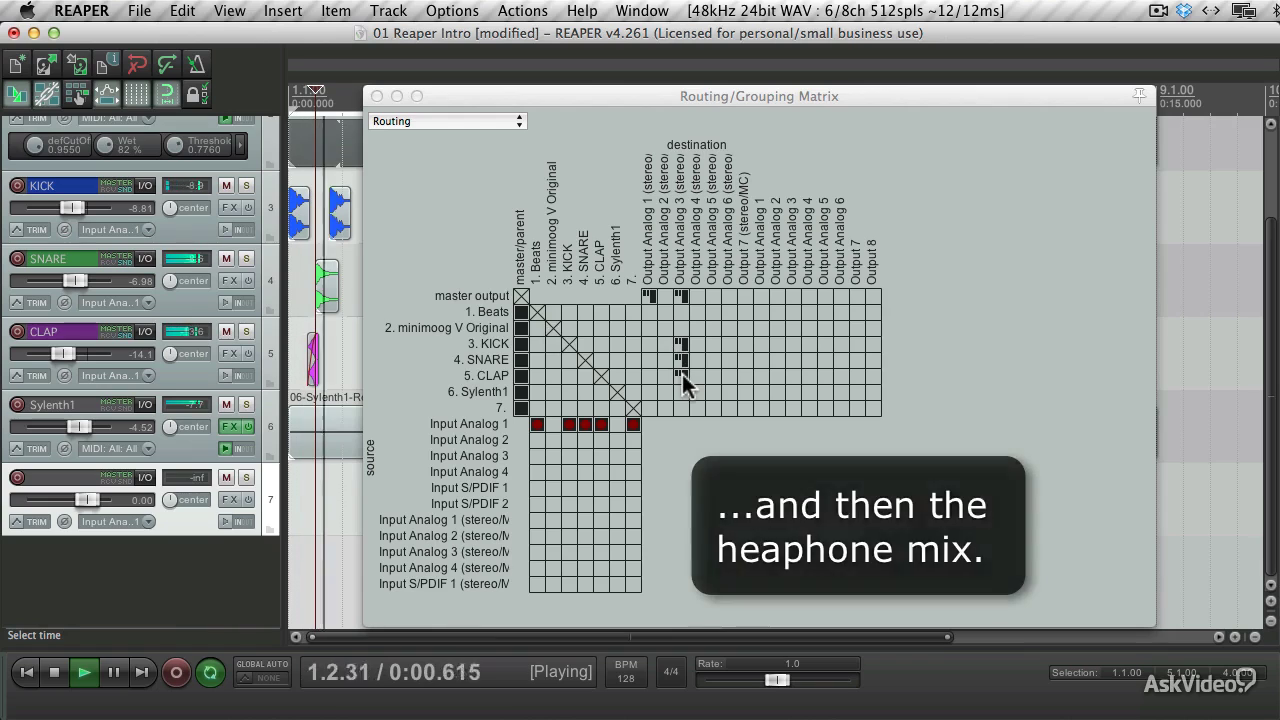
{"action": "left_click", "coordinate": [56, 672]}
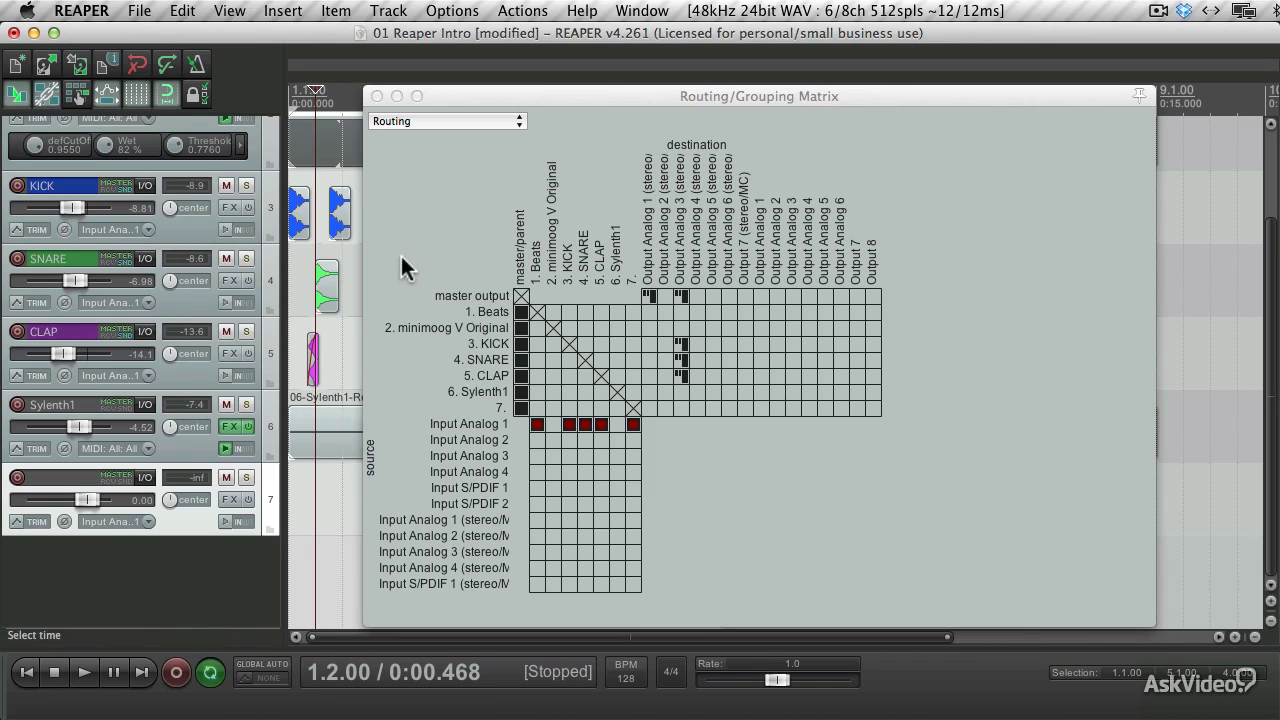
{"action": "left_click", "coordinate": [240, 563]}
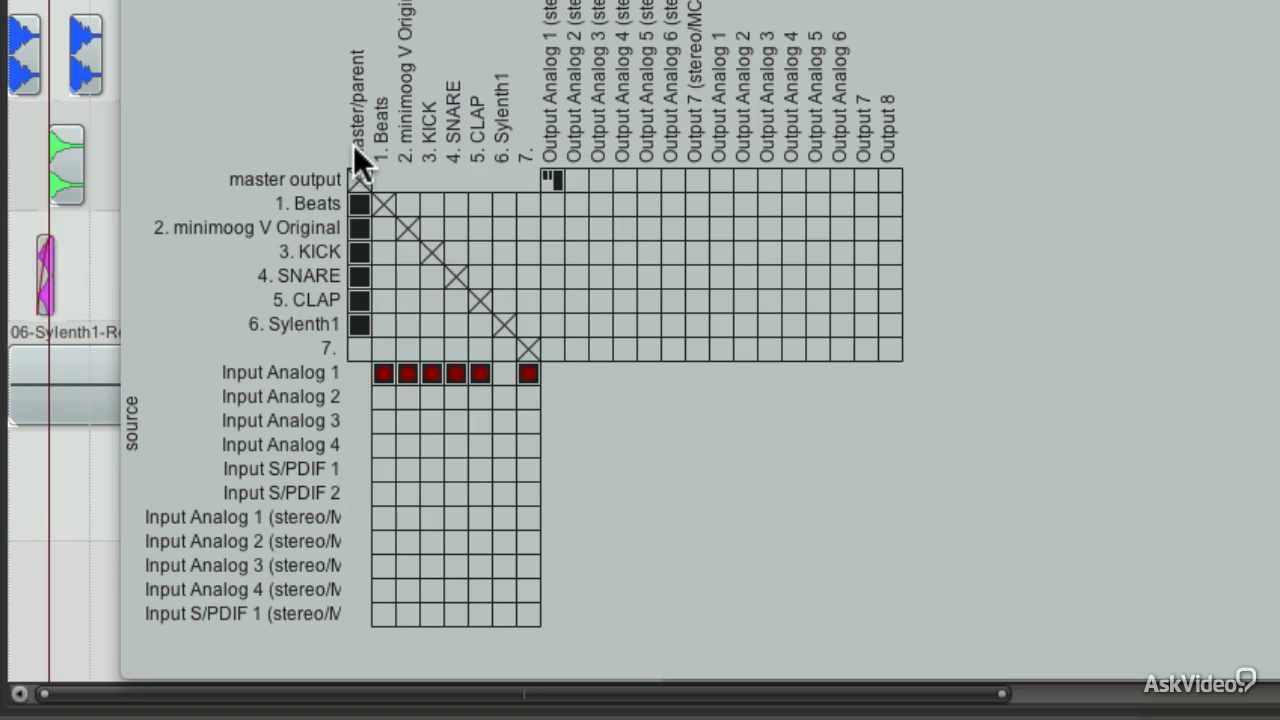
Disable the master/parent sends of the Beats, minimoog V Original, KICK, SNARE, CLAP and Sylenth1 tracks.
{"action": "left_click", "coordinate": [361, 208]}
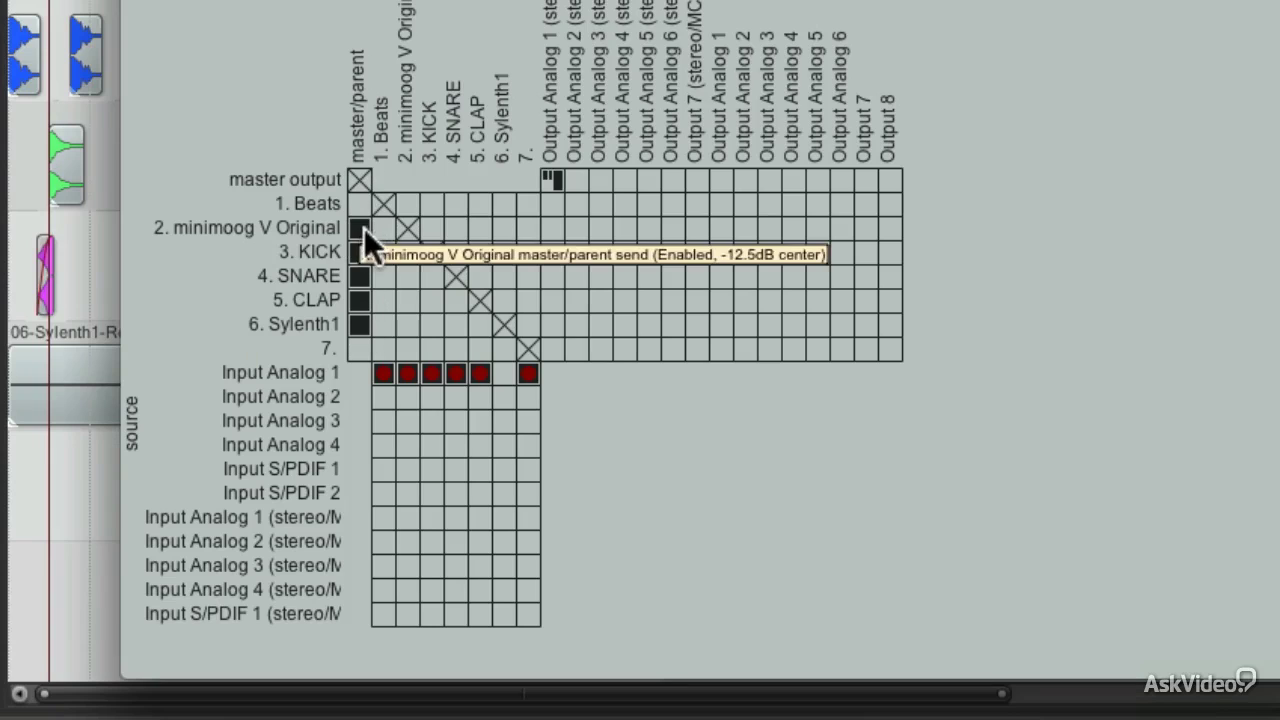
{"action": "left_click", "coordinate": [362, 228]}
{"action": "left_click", "coordinate": [359, 252]}
{"action": "left_click", "coordinate": [361, 275]}
{"action": "left_click", "coordinate": [361, 300]}
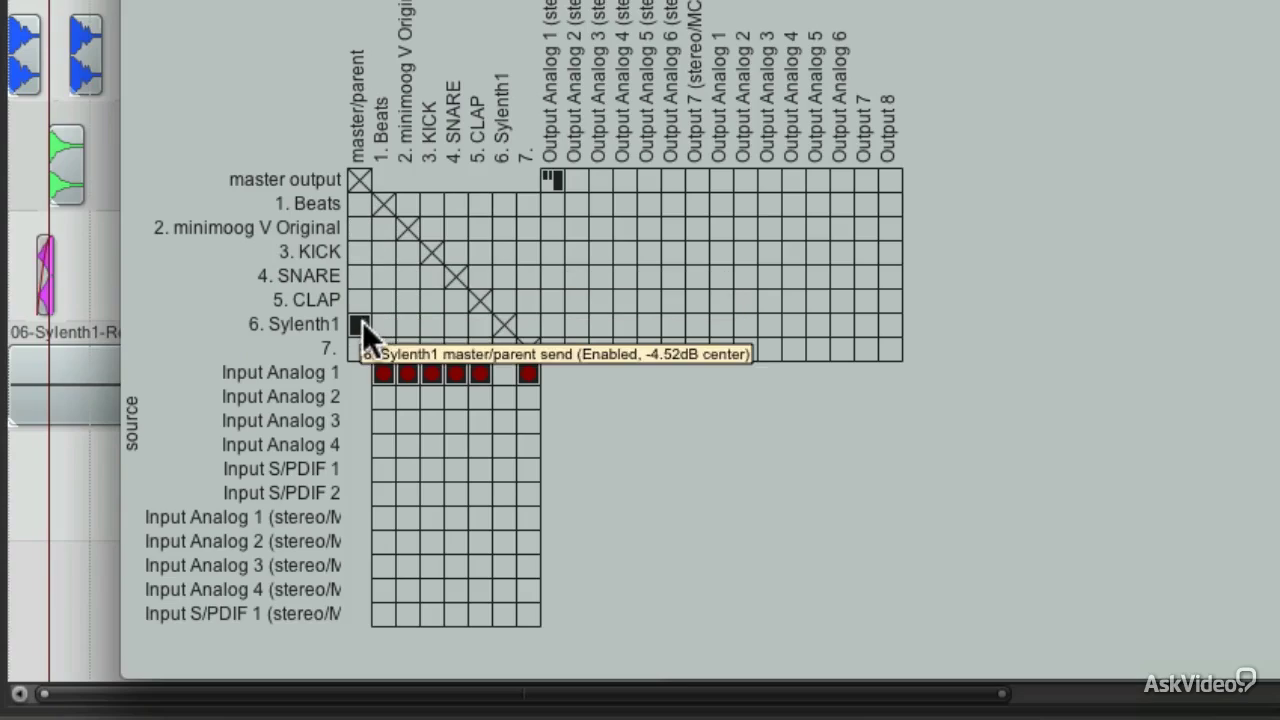
{"action": "left_click", "coordinate": [362, 321]}
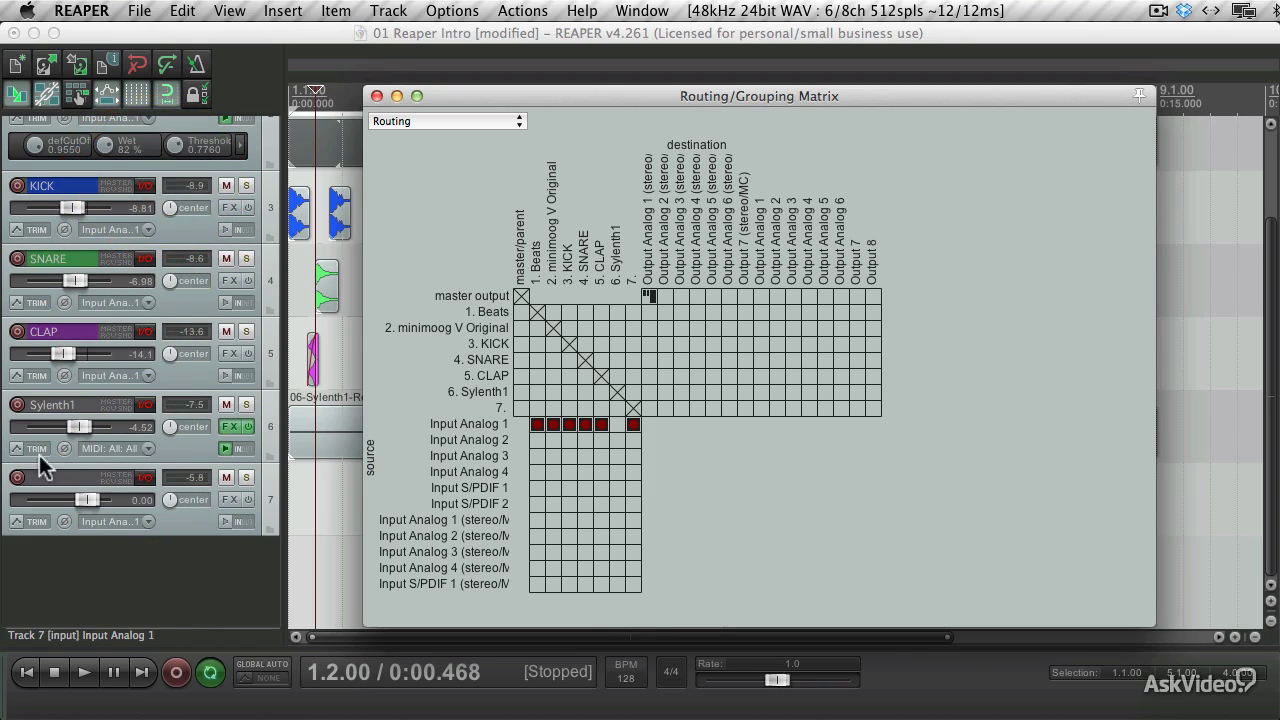
Rename track 7 as Bus.
{"action": "double_click", "coordinate": [57, 478]}
{"action": "type", "text": "B"}
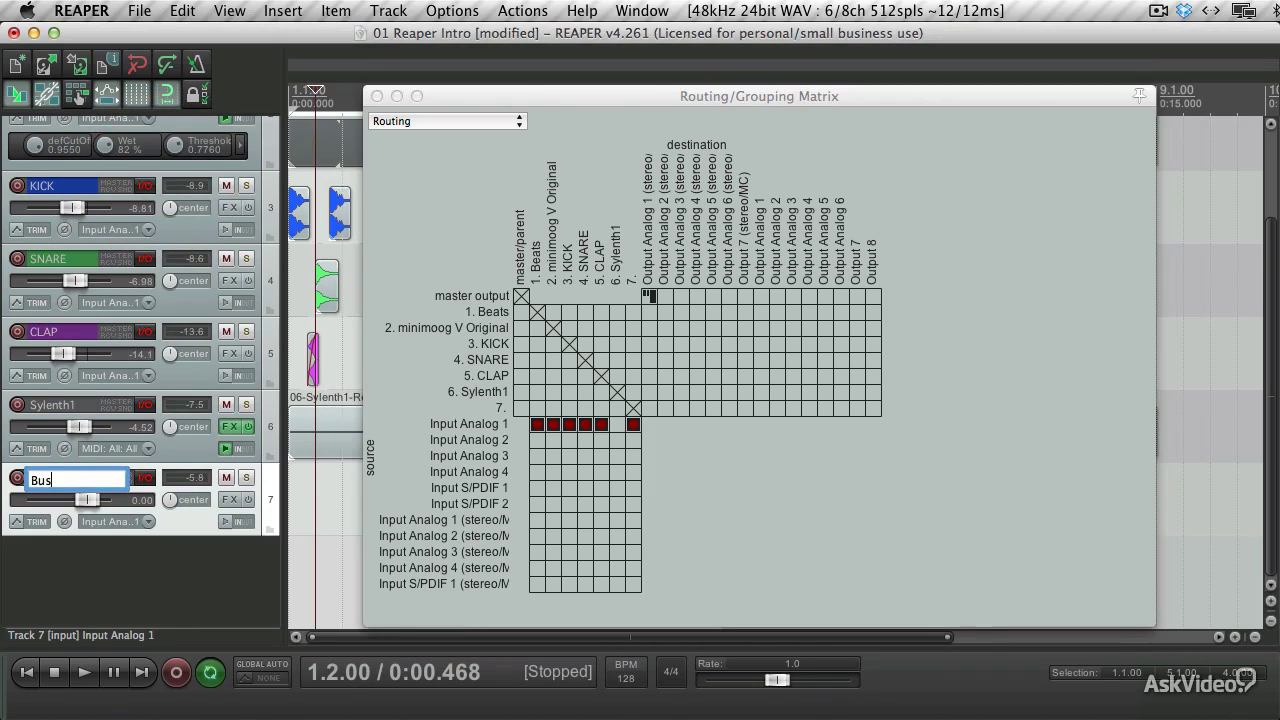
{"action": "type", "text": "us"}
{"action": "key", "text": "Return"}
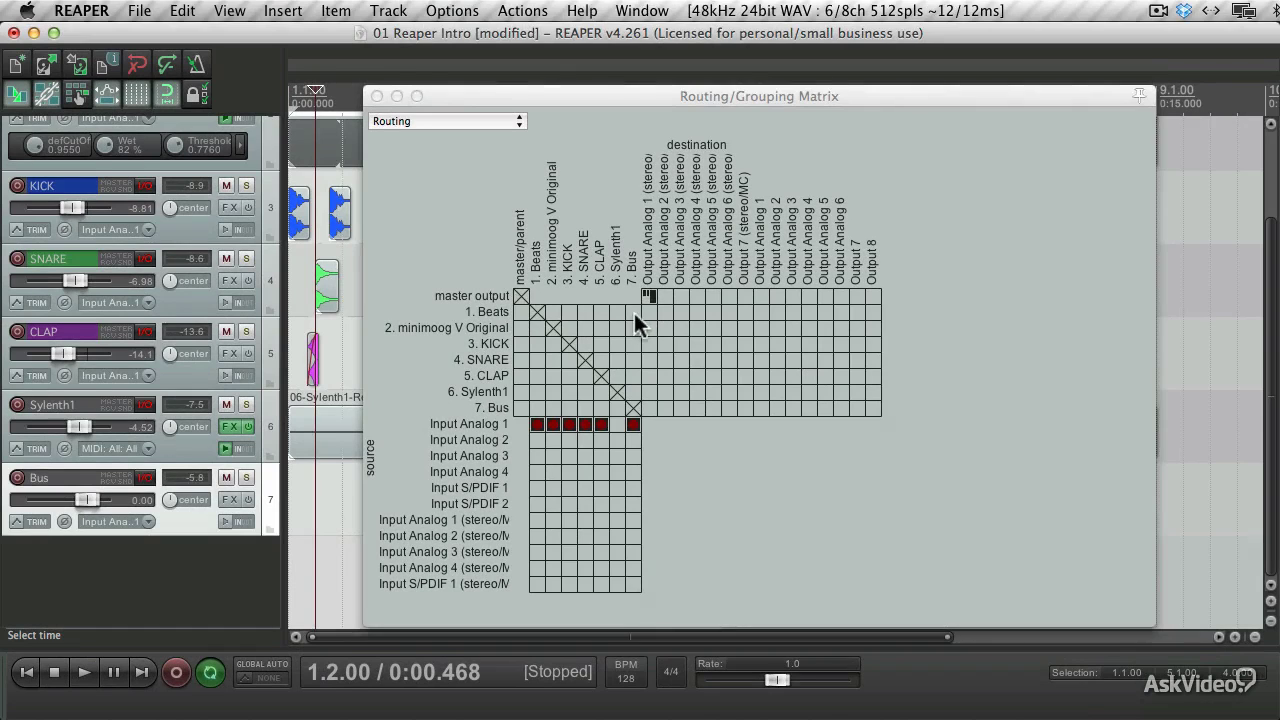
Route the Beats, minimoog V Original, KICK, SNARE, CLAP and Sylenth1 tracks to the Bus track.
{"action": "left_click", "coordinate": [634, 313]}
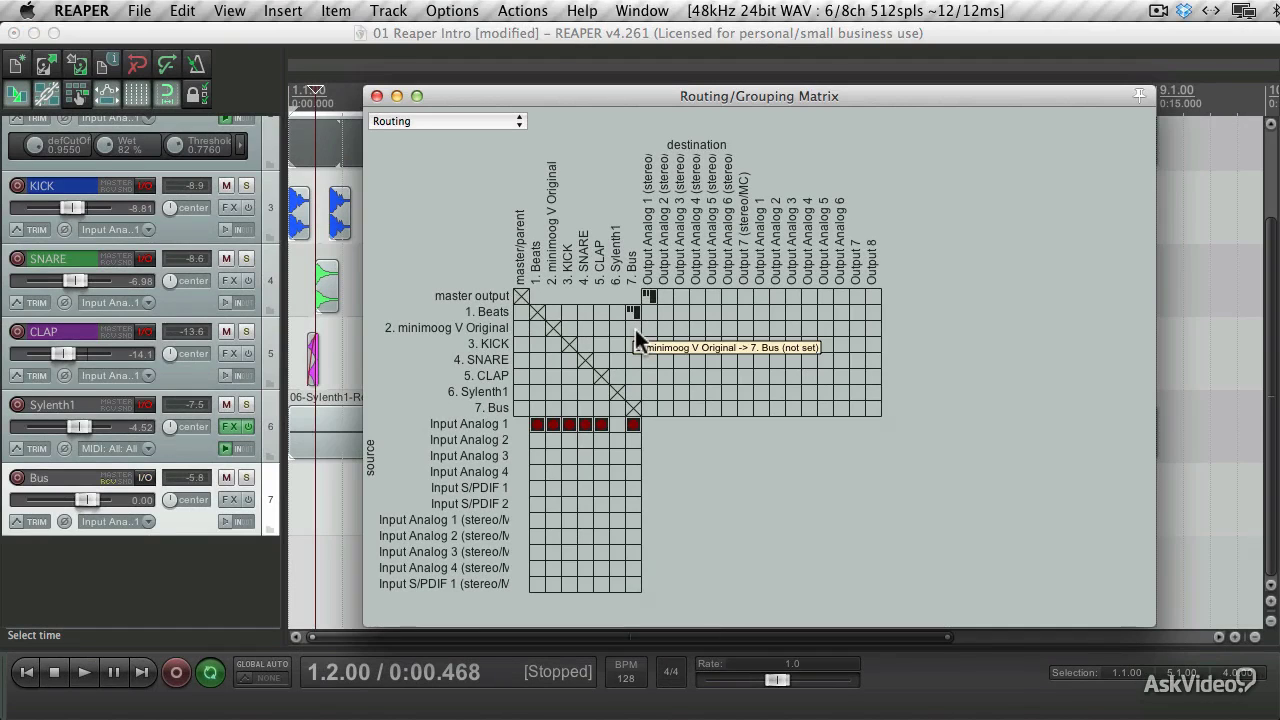
{"action": "left_click", "coordinate": [635, 329]}
{"action": "left_click", "coordinate": [634, 344]}
{"action": "left_click", "coordinate": [633, 359]}
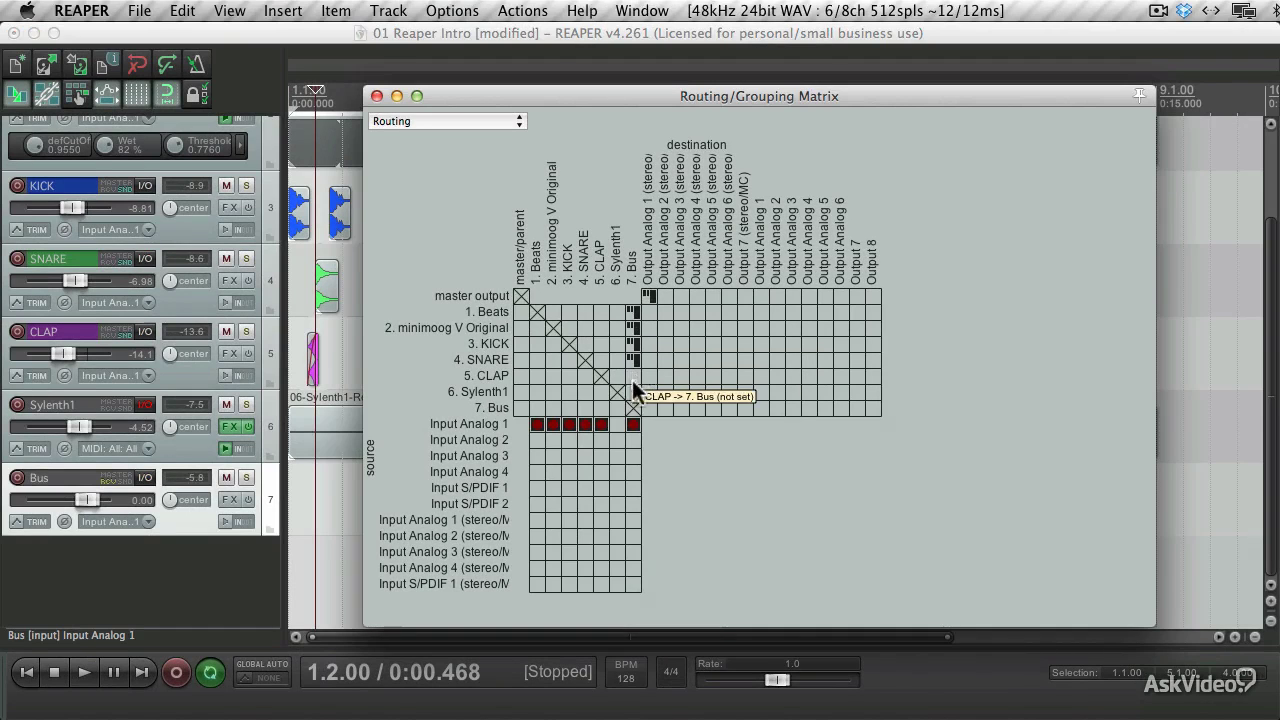
{"action": "left_click", "coordinate": [632, 375]}
{"action": "left_click", "coordinate": [631, 391]}
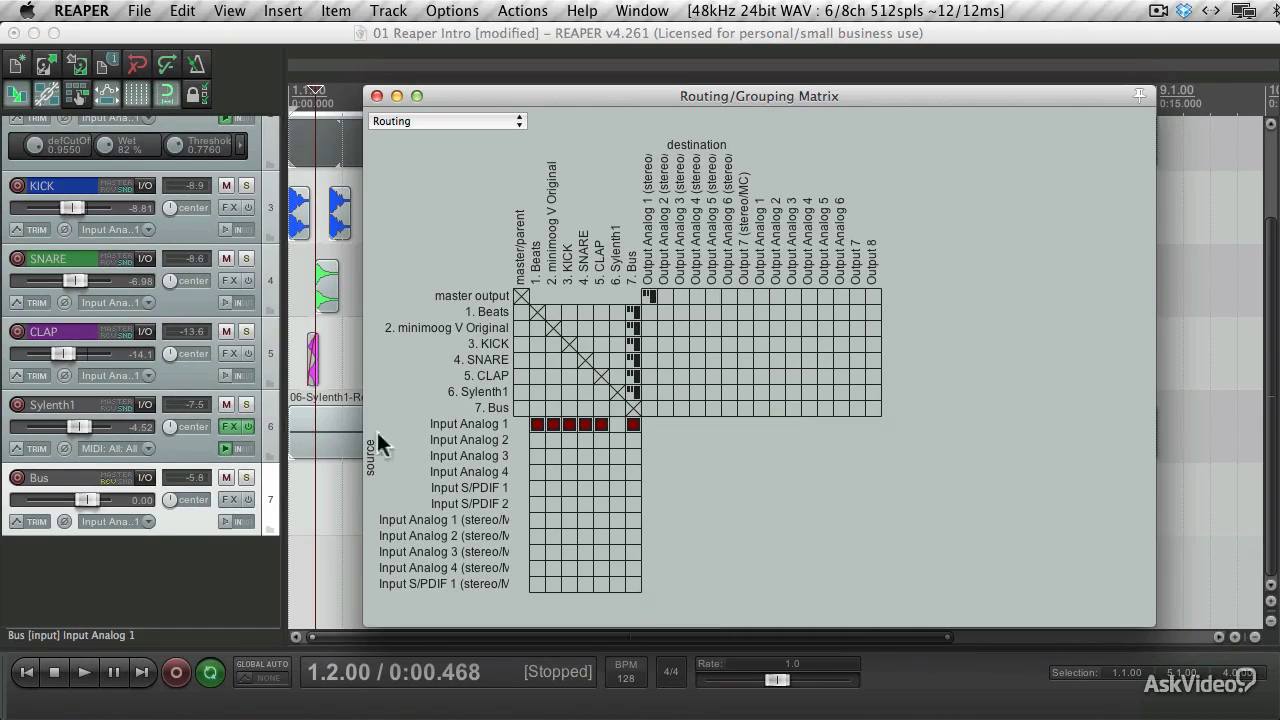
Start playback and check the signal arriving on the Bus track's level meter.
{"action": "left_click", "coordinate": [328, 496]}
{"action": "key", "text": "space"}
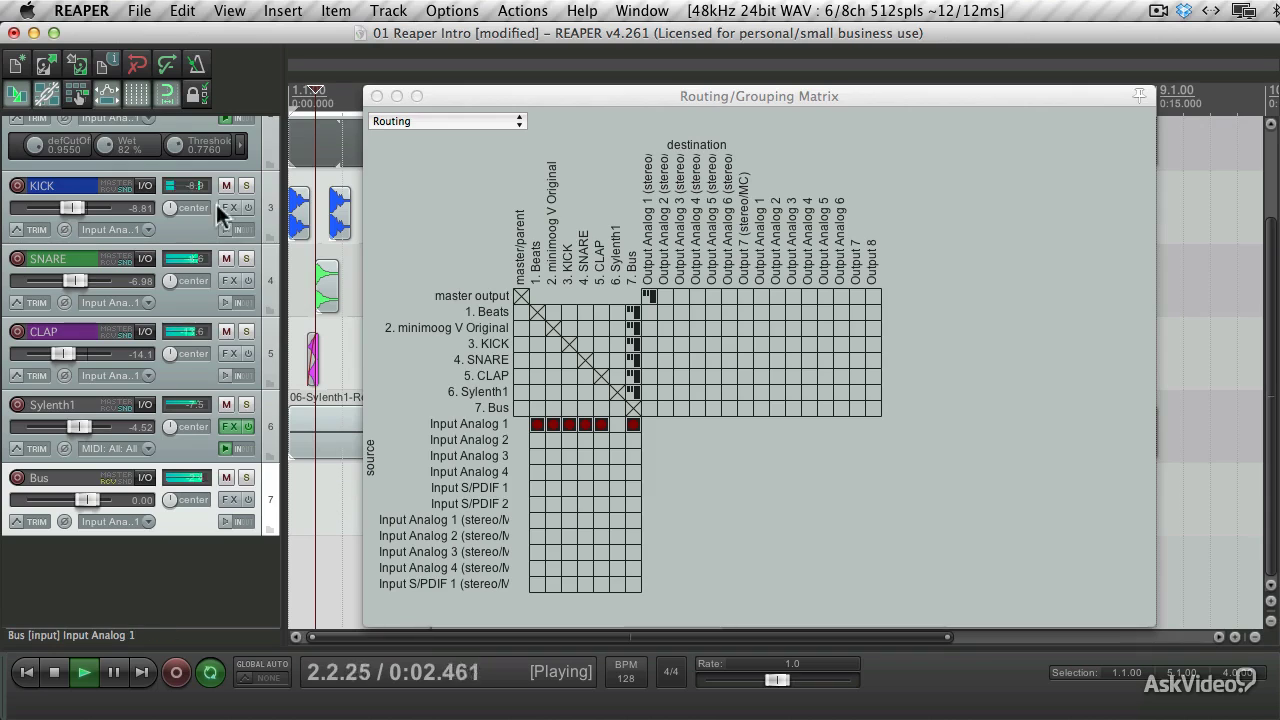
{"action": "left_click", "coordinate": [222, 475]}
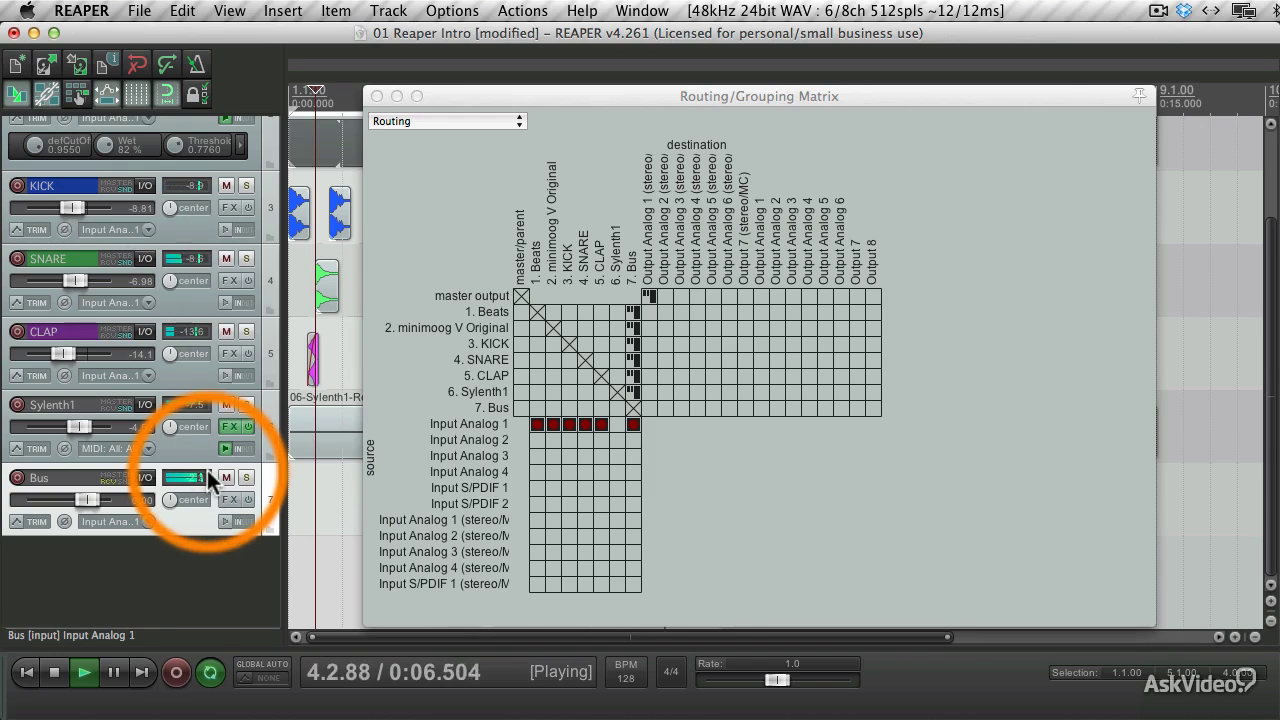
Enable the Bus track's master/parent send and lower its volume to -2.70 dB.
{"action": "mouse_move", "coordinate": [510, 400]}
{"action": "left_mouse_down"}
{"action": "mouse_move", "coordinate": [512, 232]}
{"action": "mouse_move", "coordinate": [519, 408]}
{"action": "left_mouse_up"}
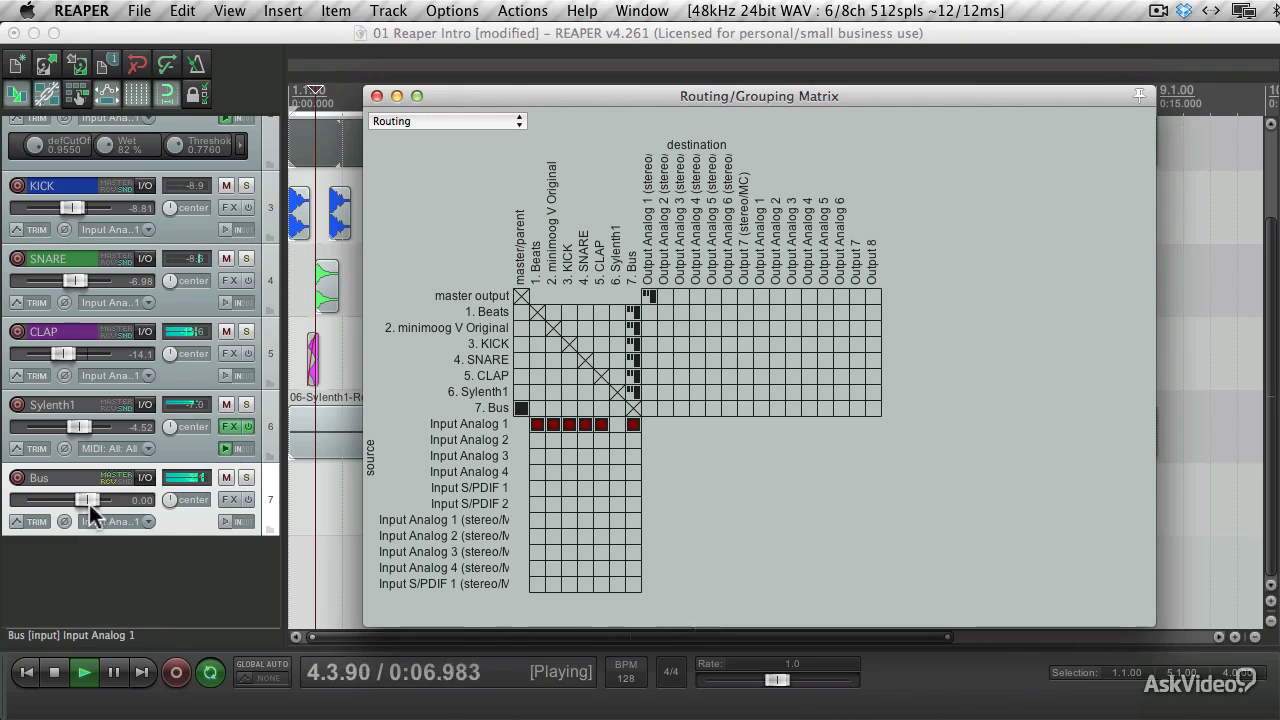
{"action": "mouse_move", "coordinate": [89, 507]}
{"action": "left_mouse_down"}
{"action": "mouse_move", "coordinate": [28, 503]}
{"action": "mouse_move", "coordinate": [84, 500]}
{"action": "left_mouse_up"}
{"action": "left_click", "coordinate": [204, 496]}
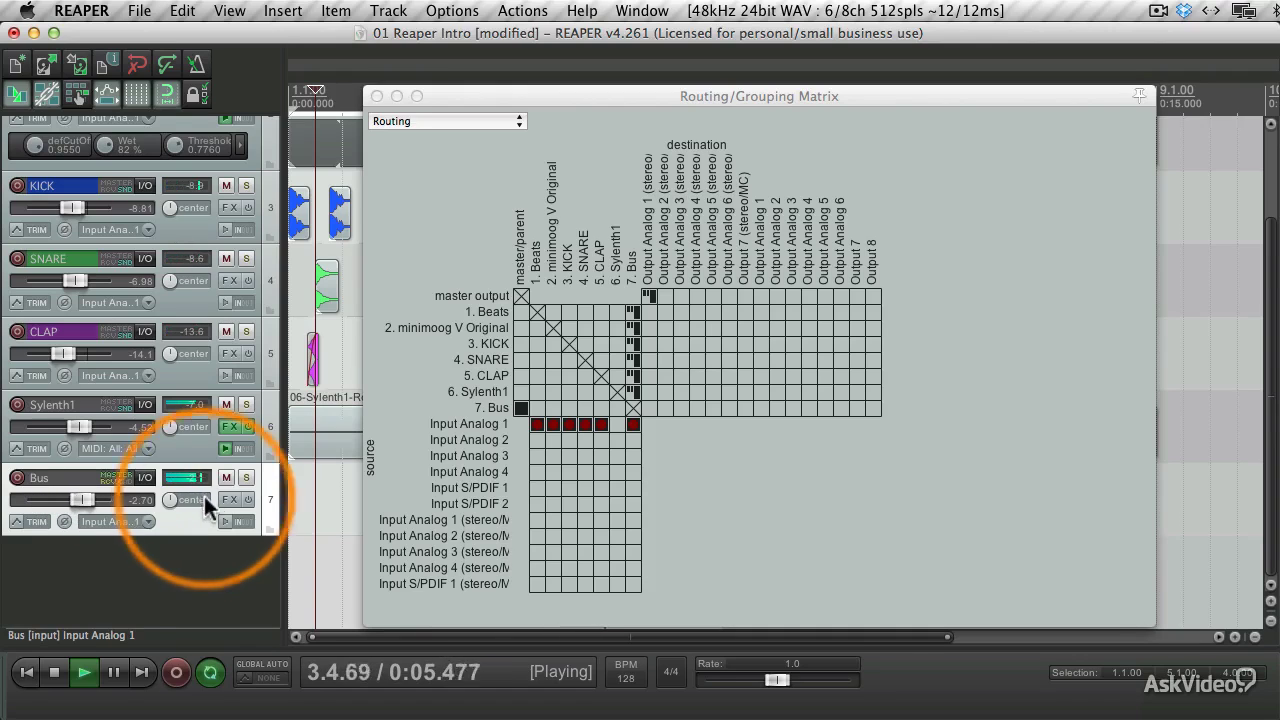
Add the Cockos ReaEQ effect to the Bus track.
{"action": "left_click", "coordinate": [226, 498]}
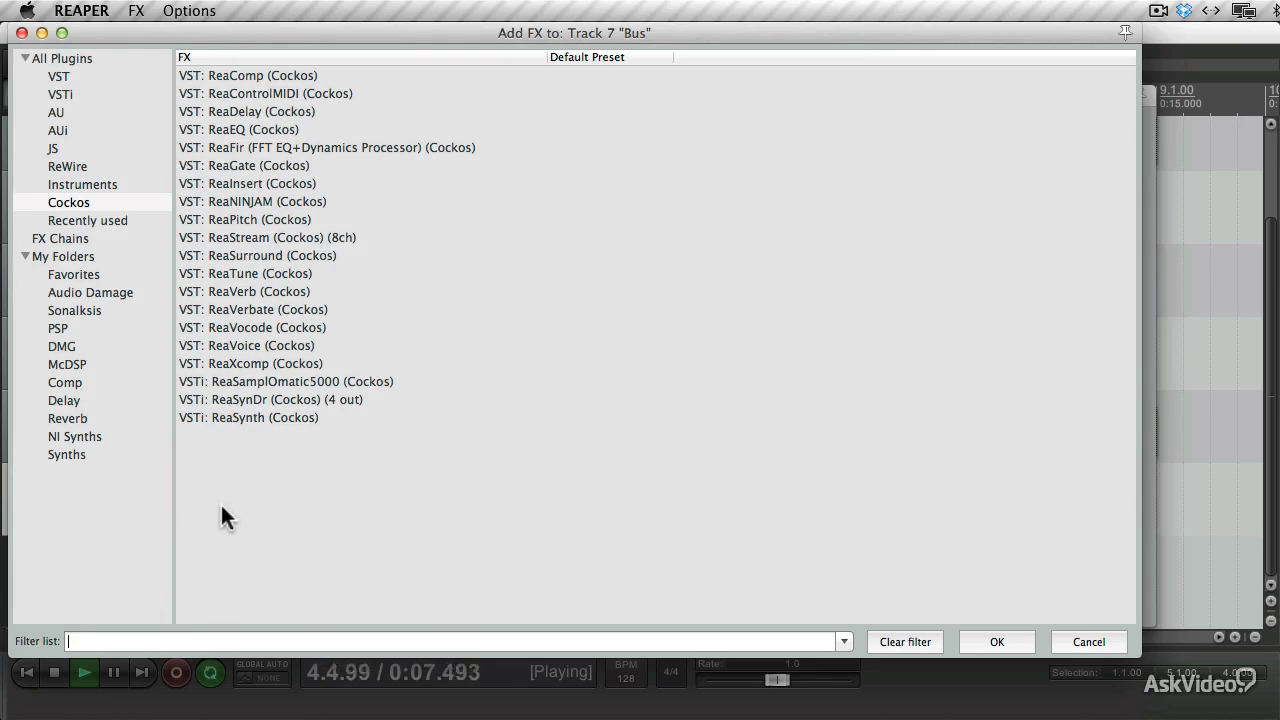
{"action": "left_click", "coordinate": [232, 130]}
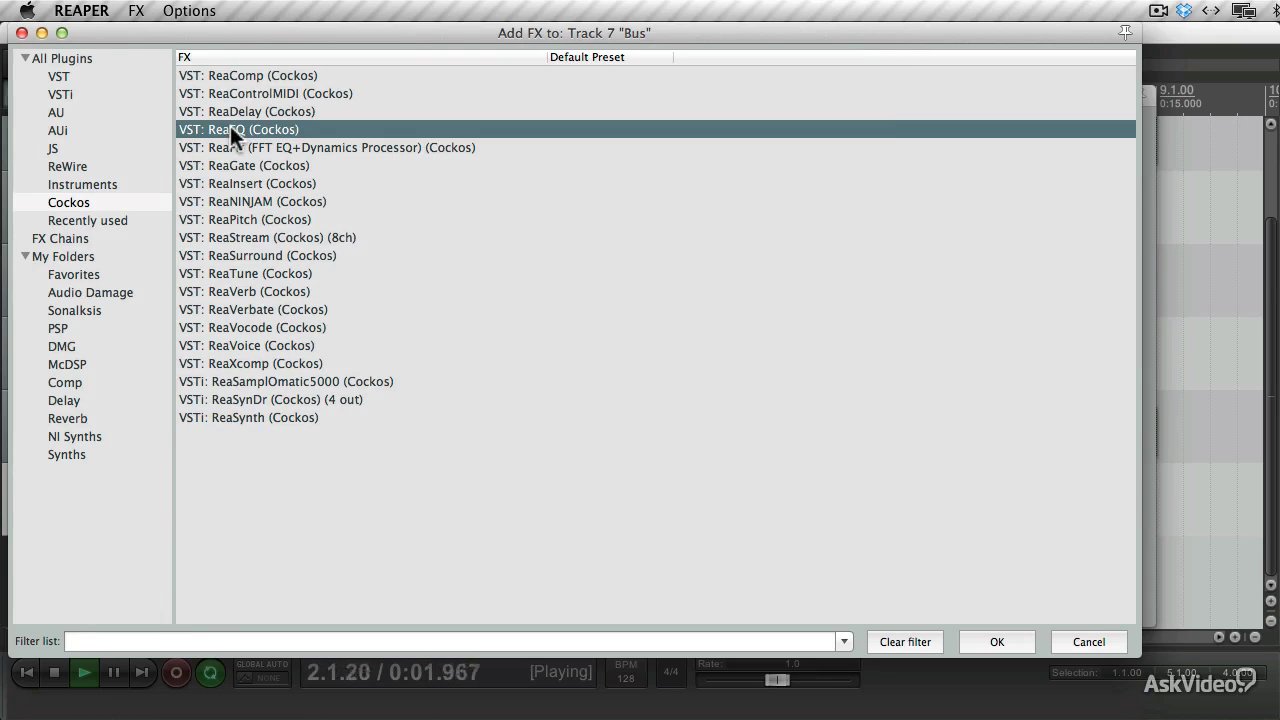
{"action": "double_click", "coordinate": [230, 129]}
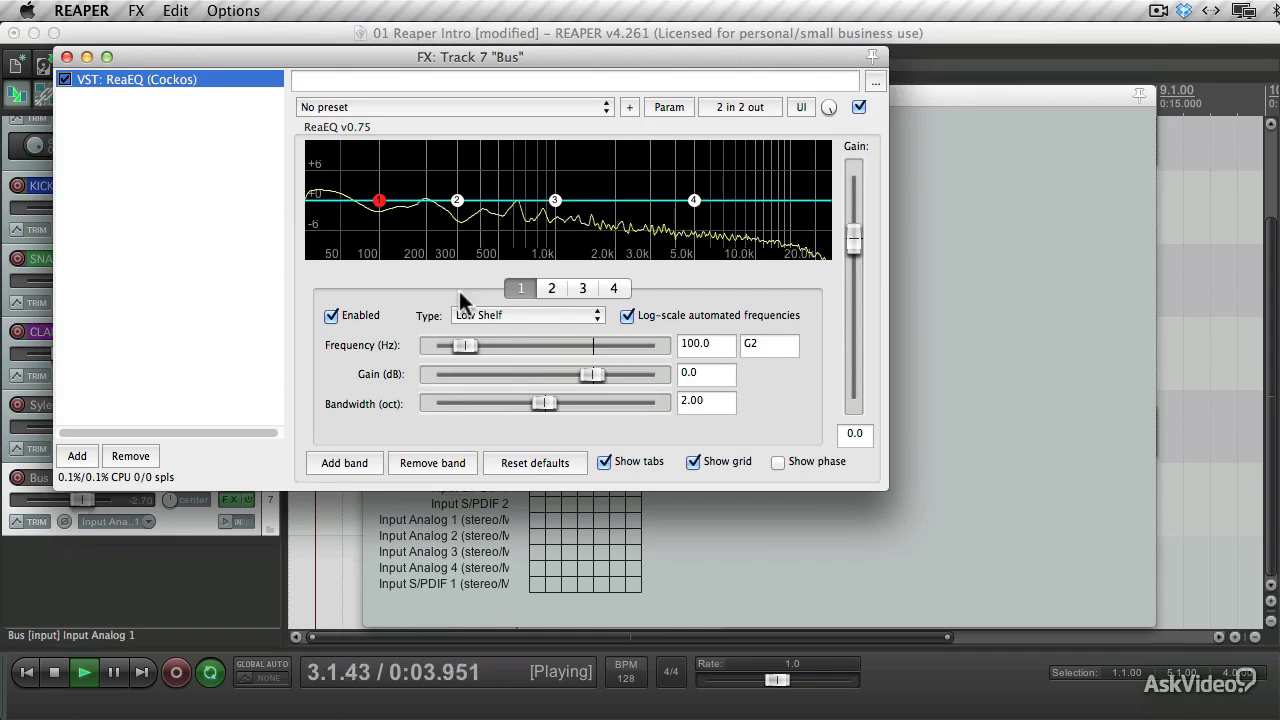
Set ReaEQ's band 1 to Low Pass and sweep its cutoff toward the high end of the spectrum, then stop playback.
{"action": "left_click", "coordinate": [490, 316]}
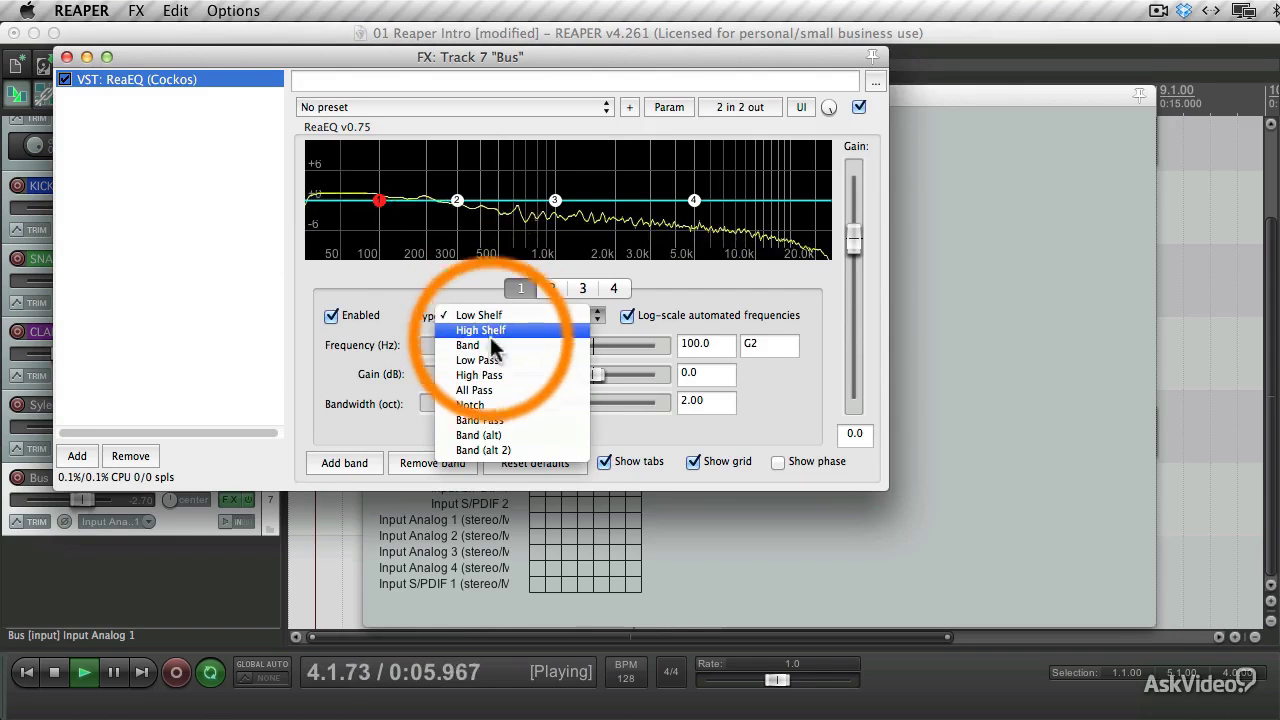
{"action": "left_click", "coordinate": [480, 360]}
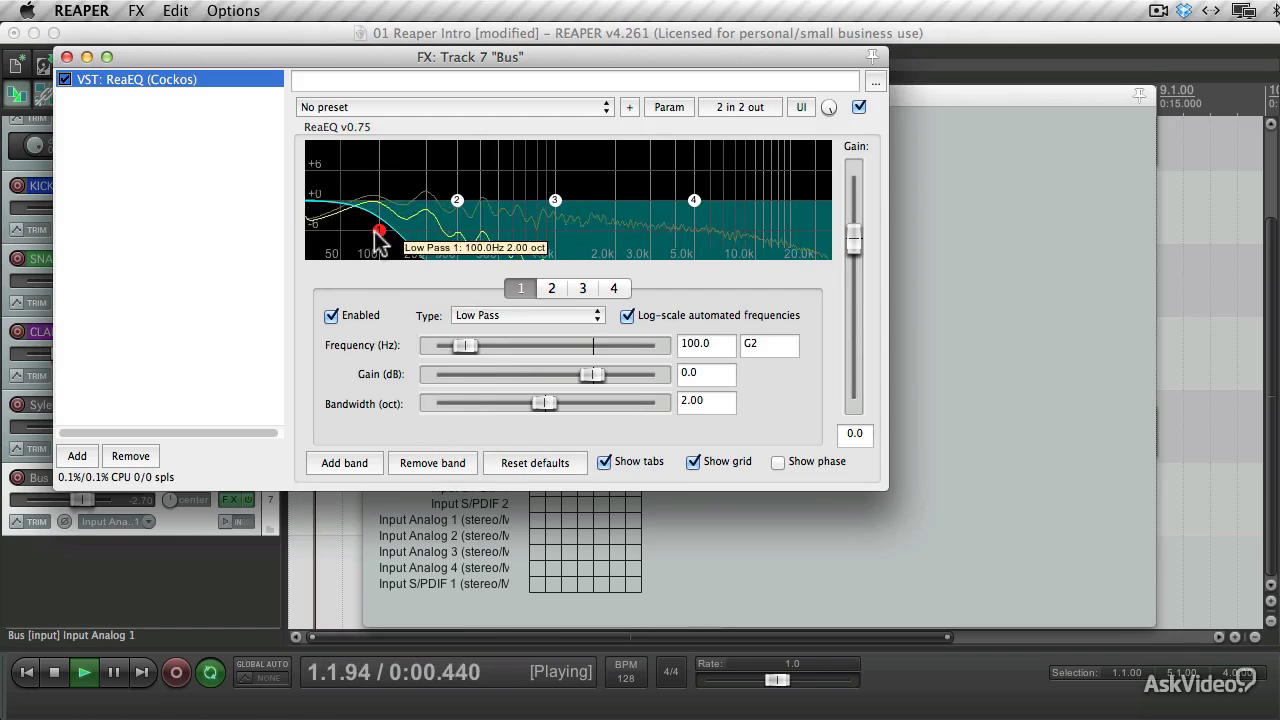
{"action": "left_click_drag", "start_coordinate": [379, 232], "coordinate": [796, 230]}
{"action": "left_click", "coordinate": [66, 57]}
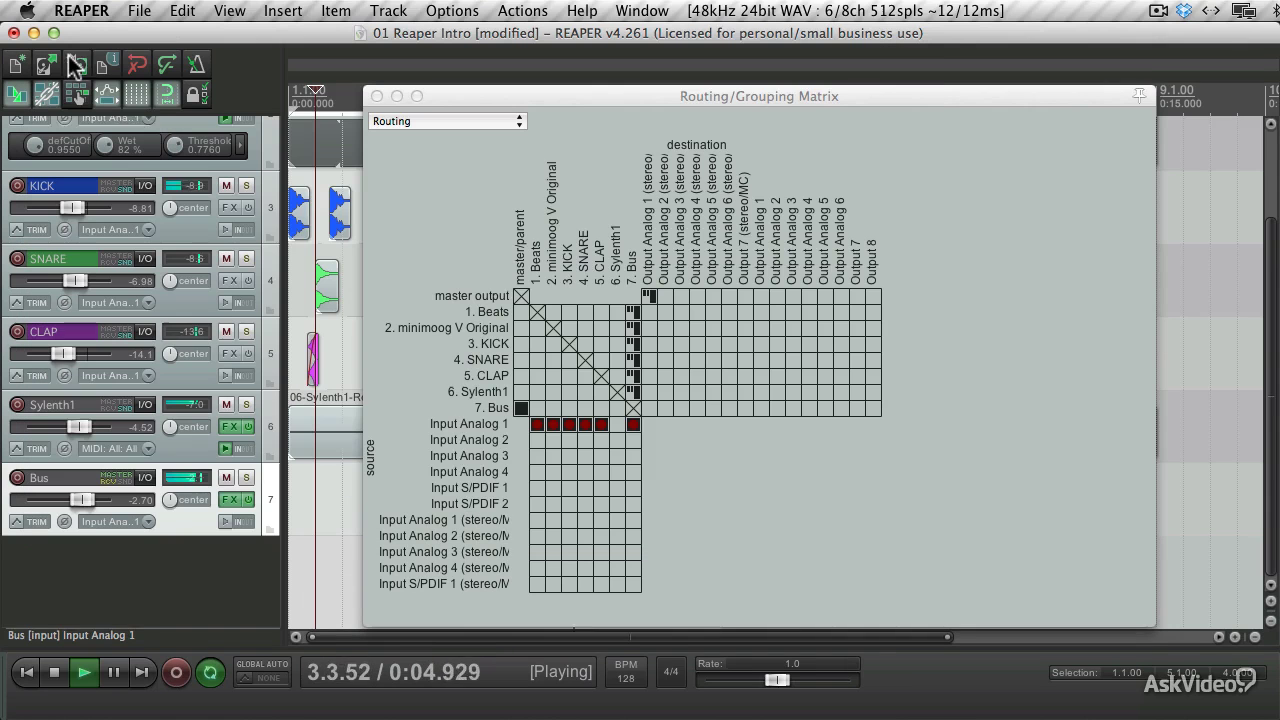
{"action": "key", "text": "space"}
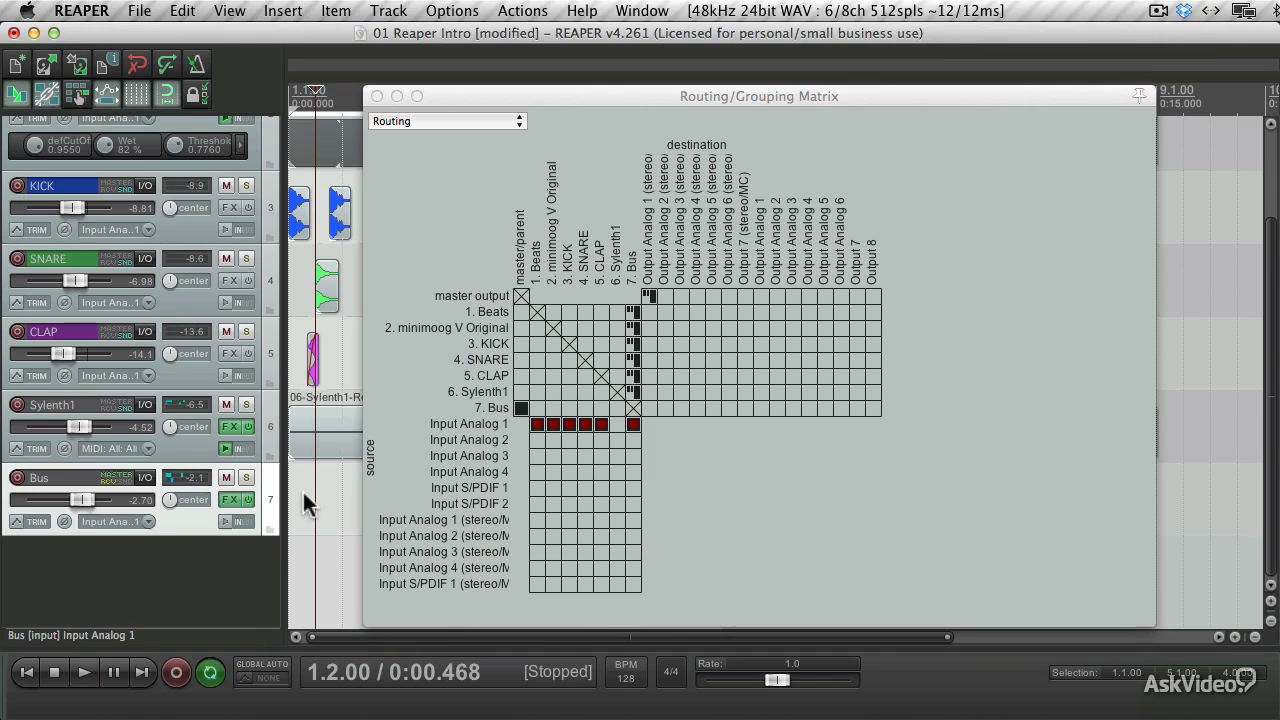